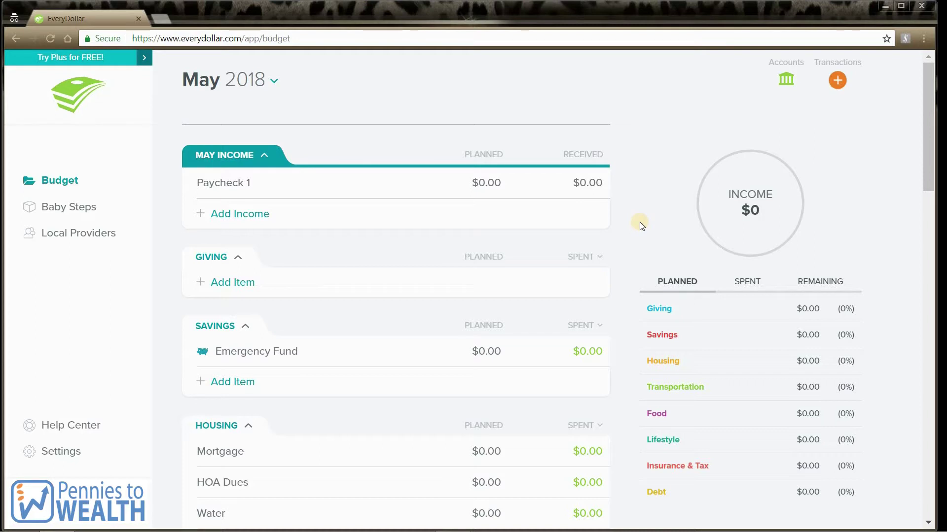
- Switch the budget from May 2018 to Jun 2018 in the month picker
{"action": "scroll", "coordinate": [640, 222], "scroll_direction": "down", "scroll_amount": 5}
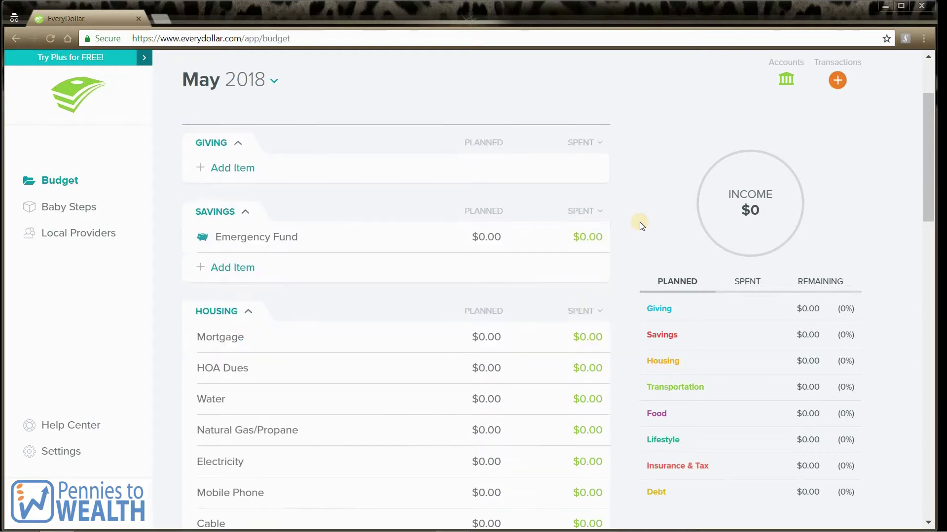
{"action": "scroll", "coordinate": [640, 222], "scroll_direction": "down", "scroll_amount": 5}
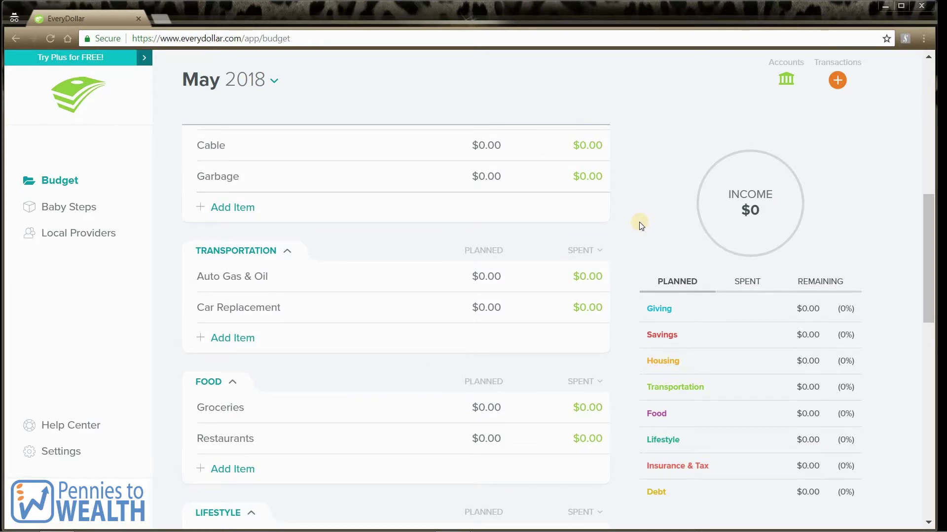
{"action": "scroll", "coordinate": [640, 223], "scroll_direction": "down", "scroll_amount": 4}
{"action": "scroll", "coordinate": [639, 222], "scroll_direction": "down", "scroll_amount": 9}
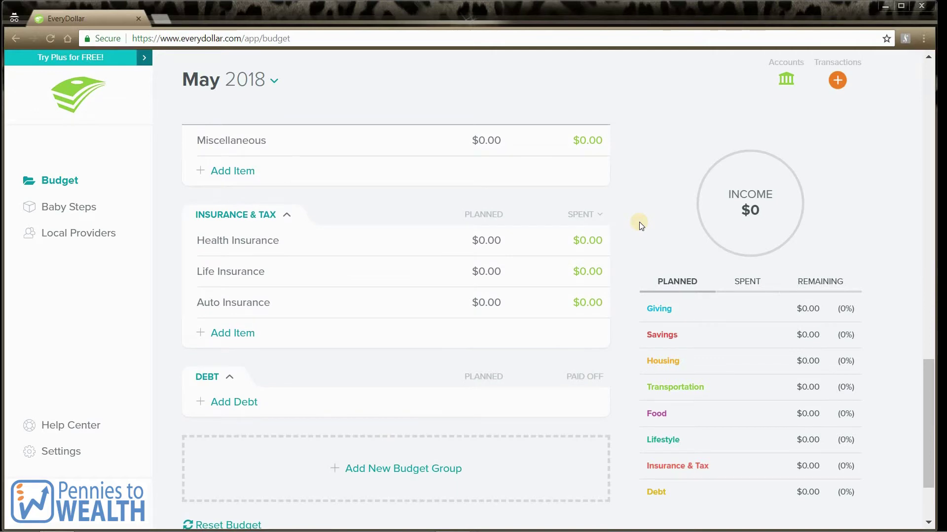
{"action": "scroll", "coordinate": [639, 222], "scroll_direction": "up", "scroll_amount": 13}
{"action": "scroll", "coordinate": [638, 222], "scroll_direction": "up", "scroll_amount": 10}
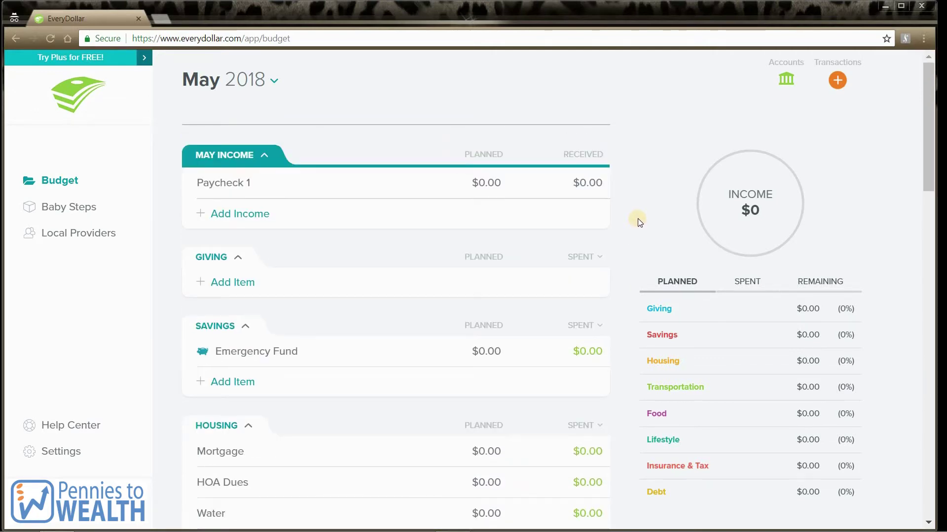
{"action": "left_click", "coordinate": [264, 87]}
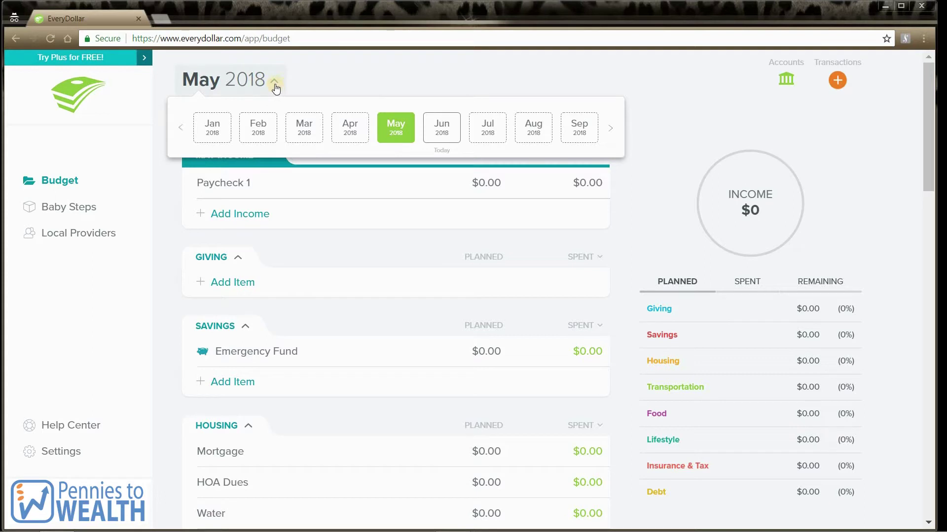
{"action": "left_click", "coordinate": [448, 132]}
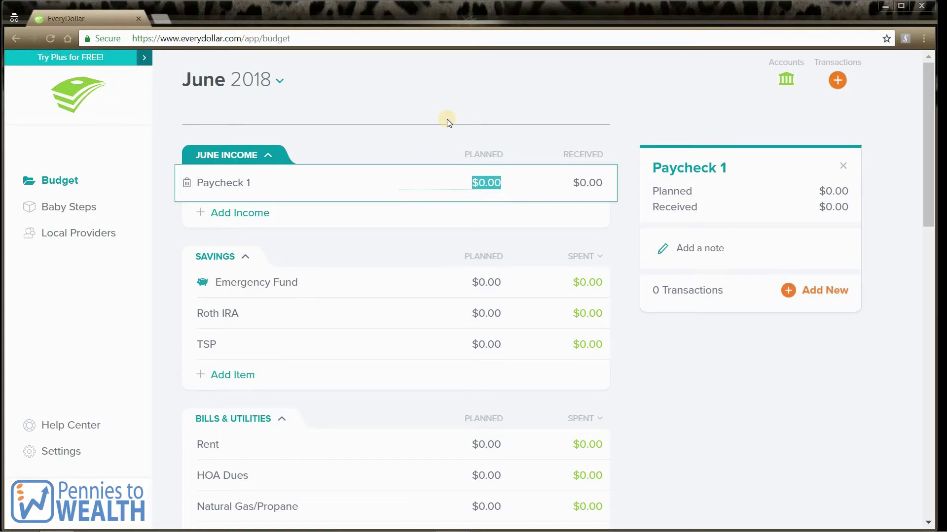
{"action": "left_click", "coordinate": [513, 142]}
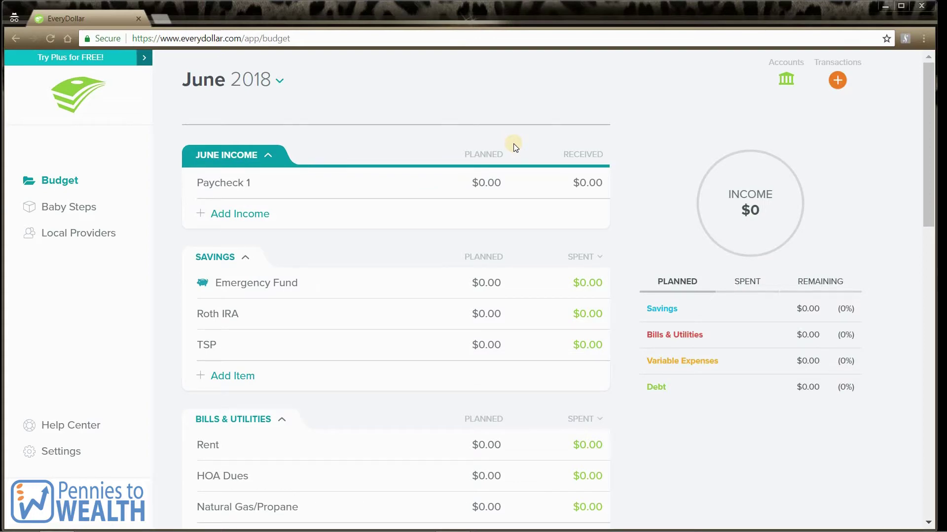
{"action": "scroll", "coordinate": [513, 143], "scroll_direction": "down", "scroll_amount": 4}
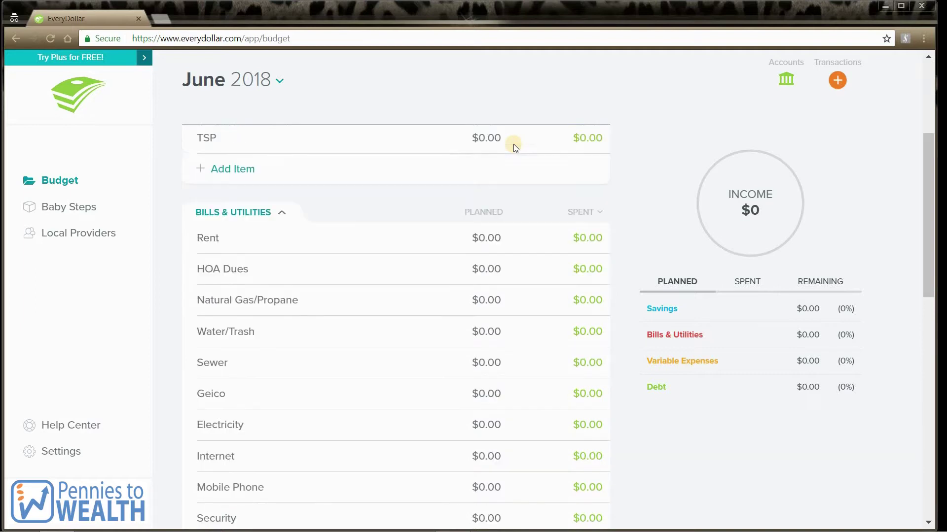
{"action": "scroll", "coordinate": [513, 143], "scroll_direction": "up", "scroll_amount": 3}
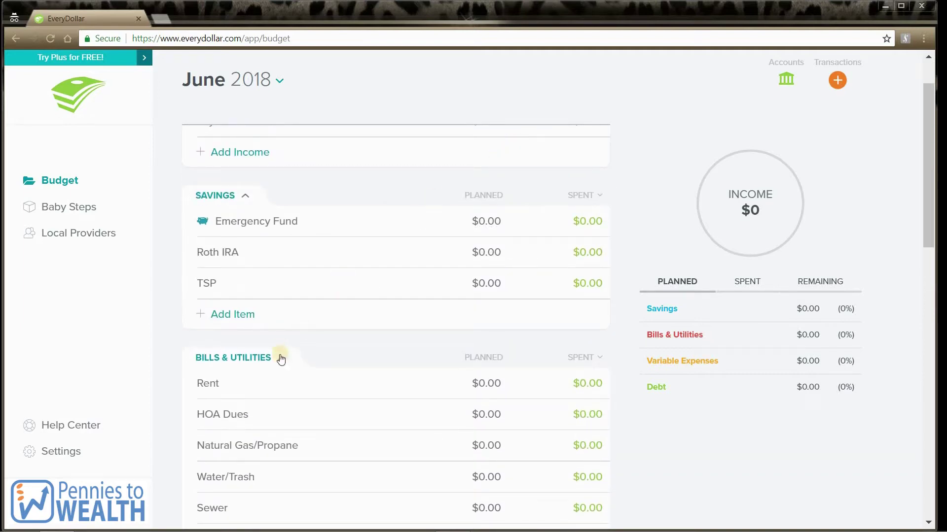
{"action": "left_click", "coordinate": [280, 359]}
{"action": "left_click", "coordinate": [237, 360]}
{"action": "left_click", "coordinate": [237, 360]}
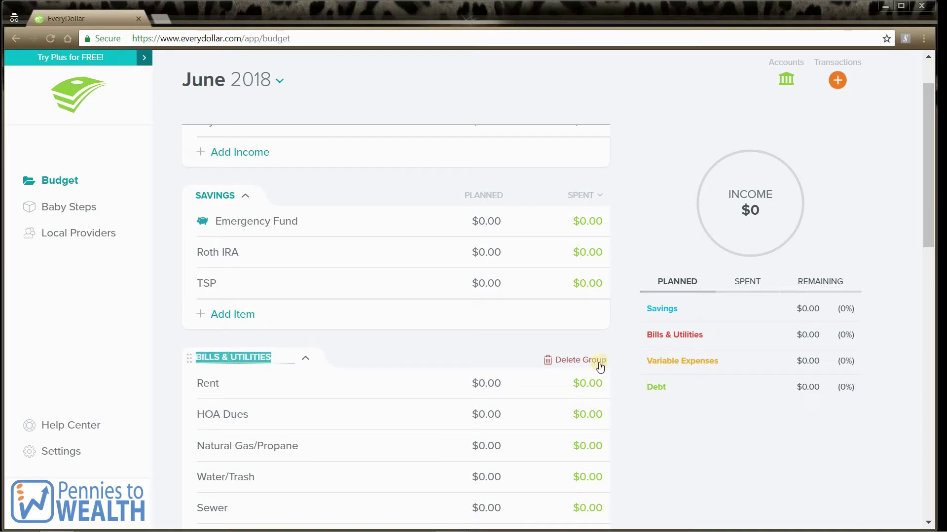
{"action": "left_click", "coordinate": [380, 347]}
{"action": "left_click", "coordinate": [220, 362]}
{"action": "left_click", "coordinate": [366, 354]}
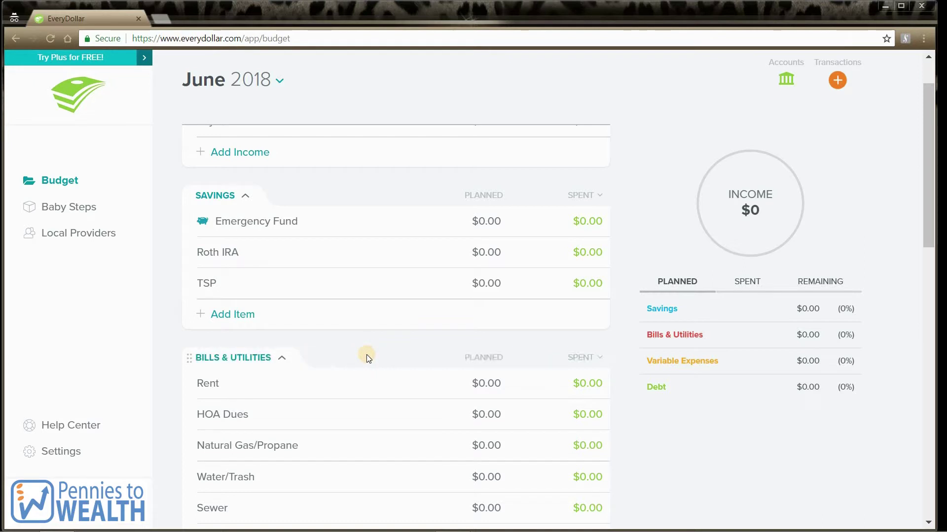
{"action": "scroll", "coordinate": [366, 356], "scroll_direction": "up", "scroll_amount": 1}
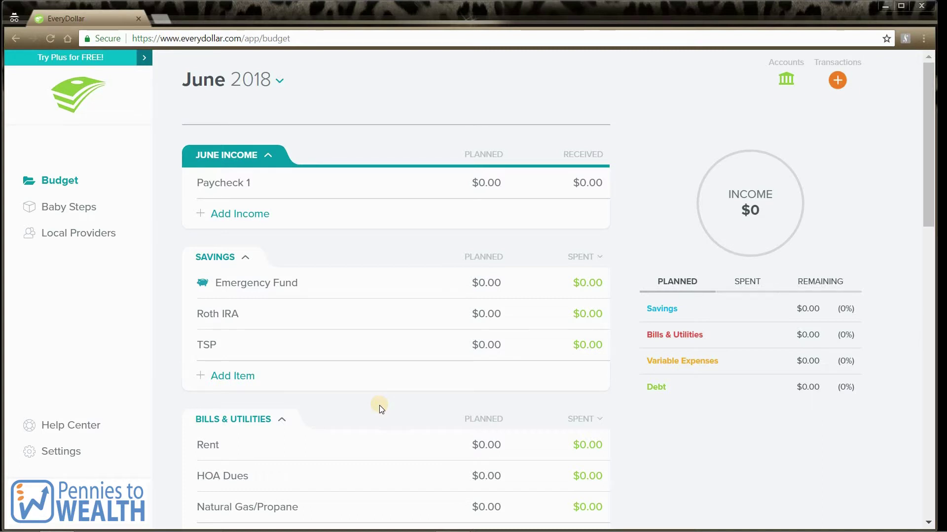
{"action": "scroll", "coordinate": [379, 406], "scroll_direction": "down", "scroll_amount": 3}
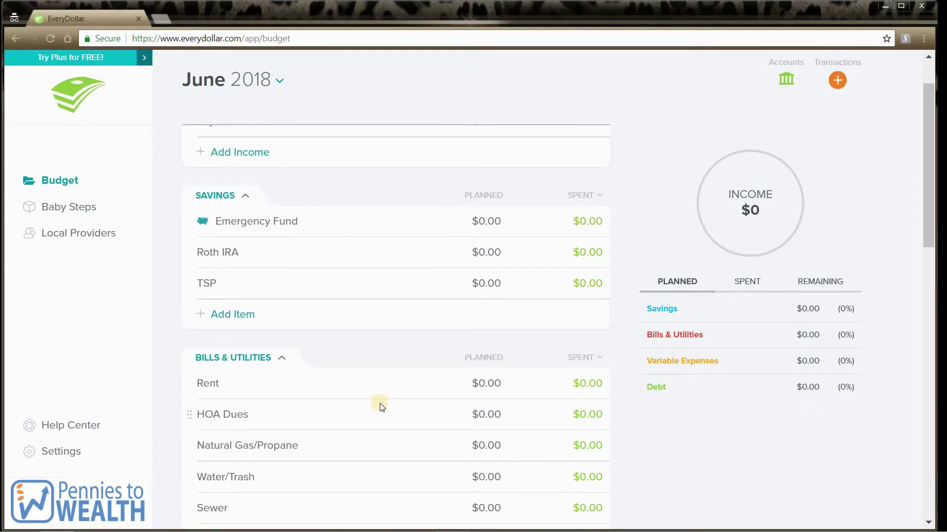
{"action": "scroll", "coordinate": [379, 406], "scroll_direction": "down", "scroll_amount": 5}
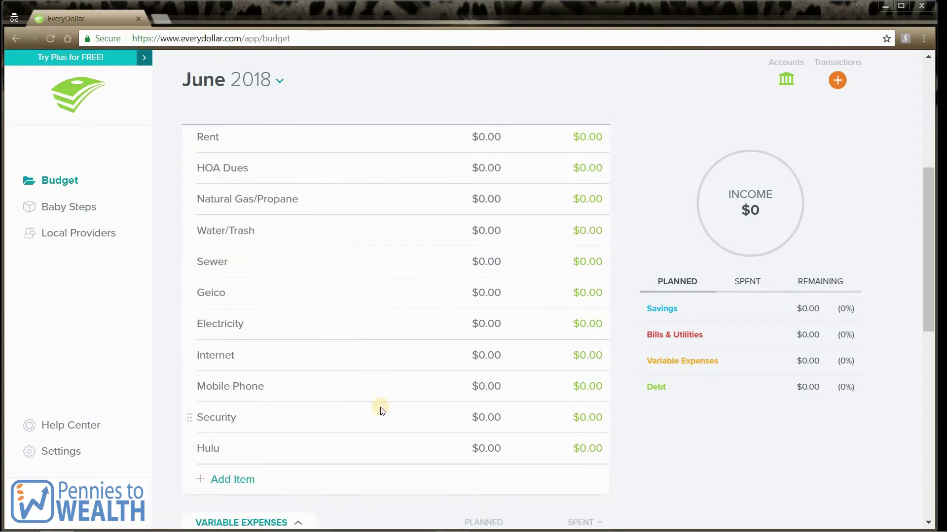
{"action": "scroll", "coordinate": [379, 410], "scroll_direction": "down", "scroll_amount": 3}
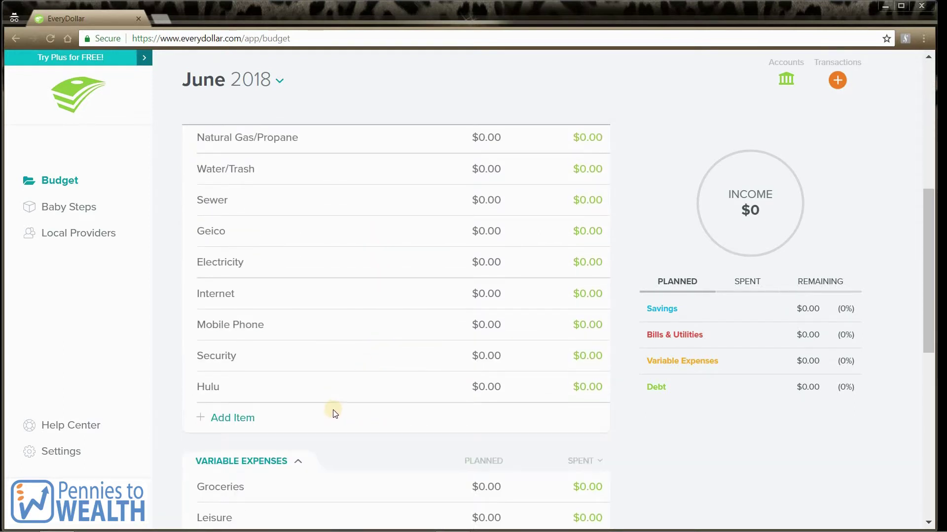
{"action": "left_click", "coordinate": [237, 418]}
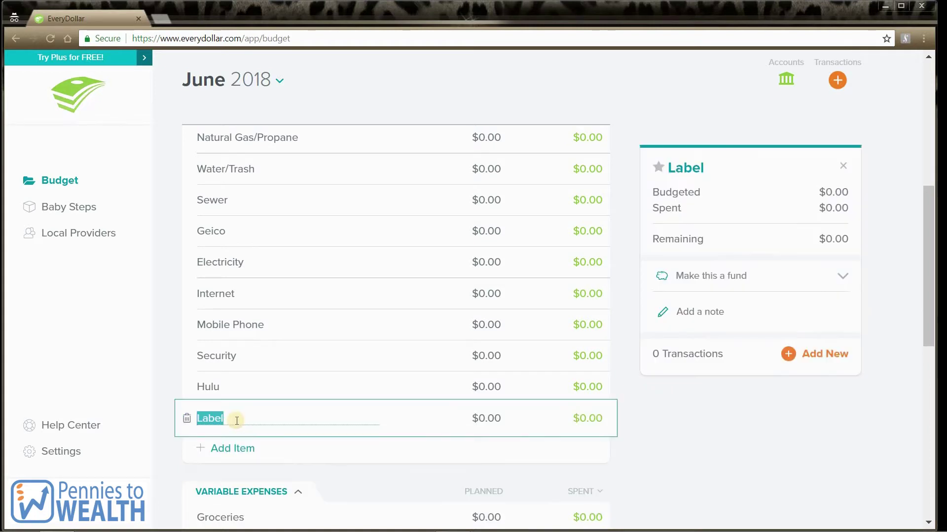
- Name the new Bills & Utilities item 'Car Maintenance' at $0.00
{"action": "type", "text": "Car M"}
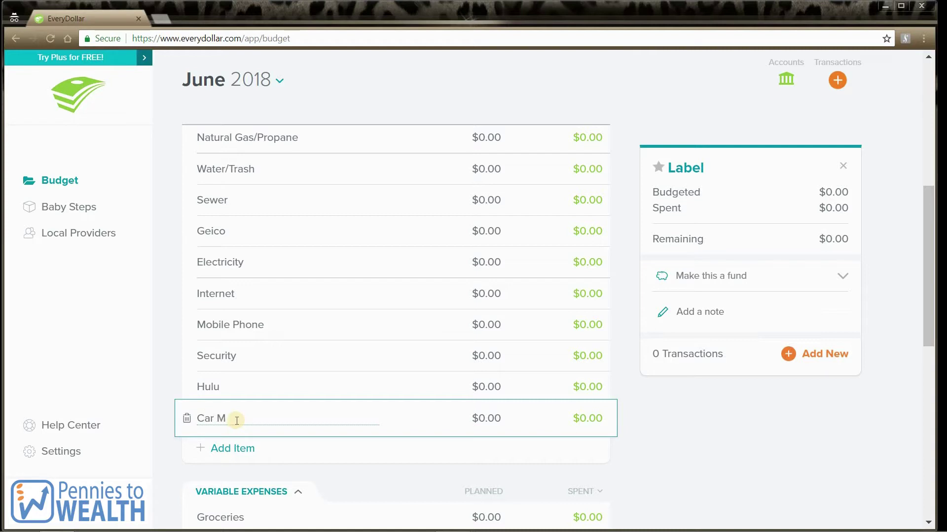
{"action": "type", "text": "aintenance"}
{"action": "left_click", "coordinate": [286, 463]}
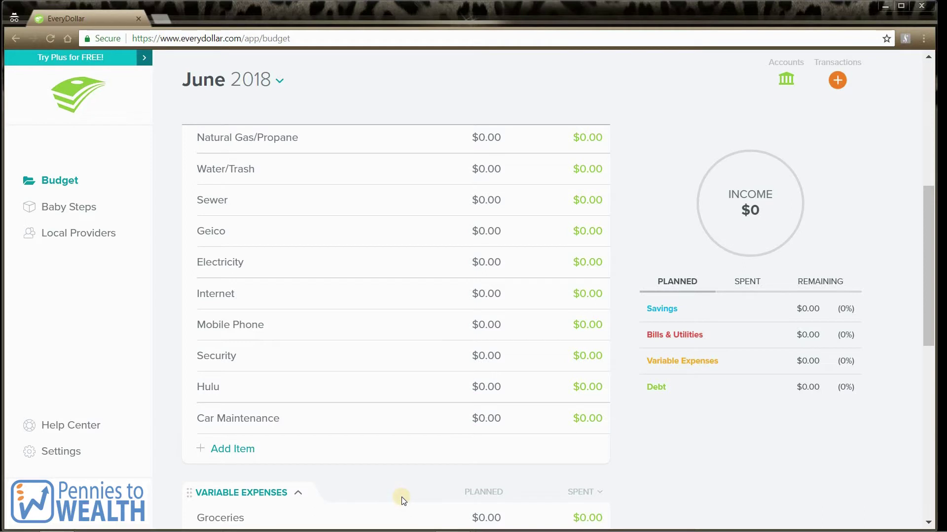
{"action": "scroll", "coordinate": [402, 501], "scroll_direction": "up", "scroll_amount": 6}
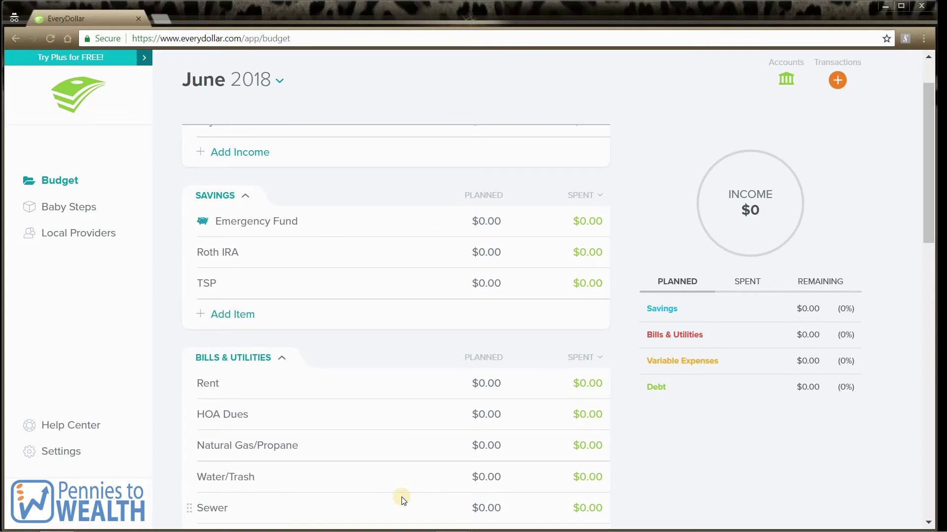
{"action": "scroll", "coordinate": [402, 501], "scroll_direction": "down", "scroll_amount": 3}
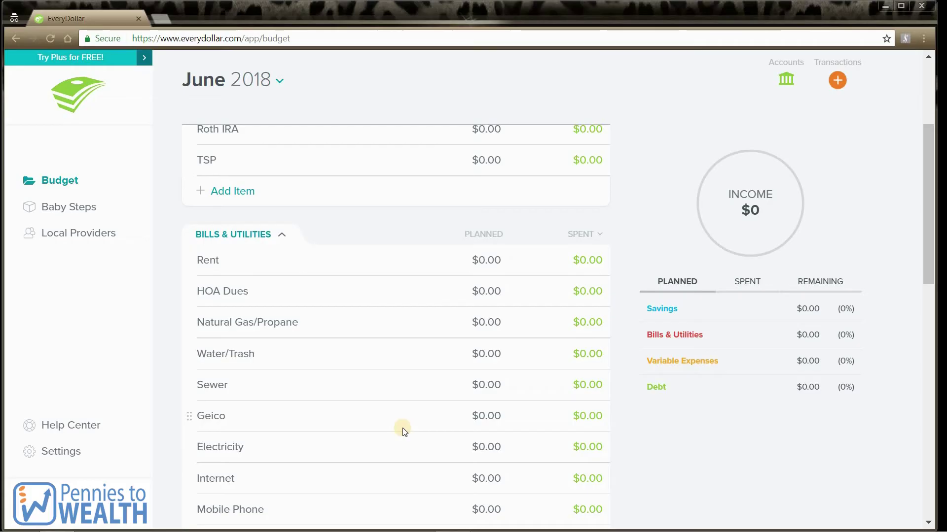
{"action": "scroll", "coordinate": [403, 429], "scroll_direction": "down", "scroll_amount": 10}
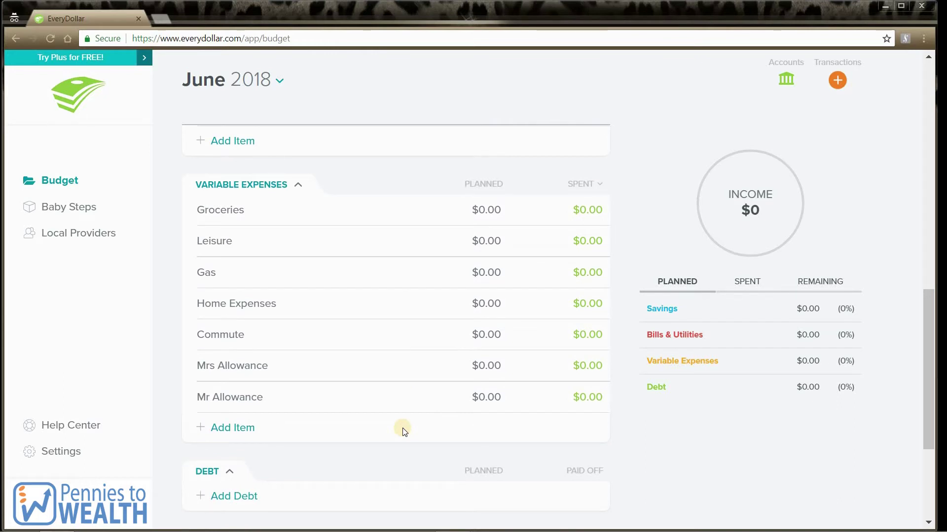
{"action": "left_click", "coordinate": [488, 209]}
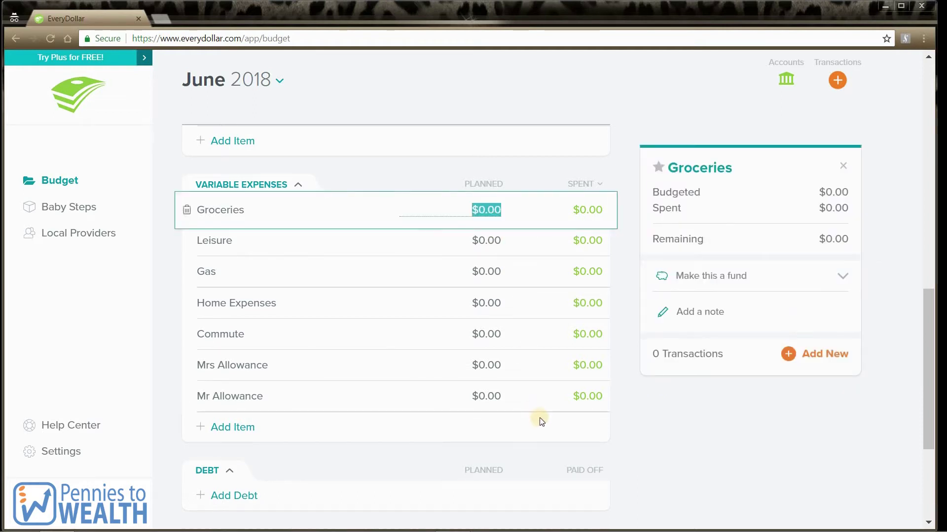
- Plan Groceries at $300 and the other variable expenses, totalling $1,025.00
{"action": "type", "text": "300"}
{"action": "left_click", "coordinate": [491, 243]}
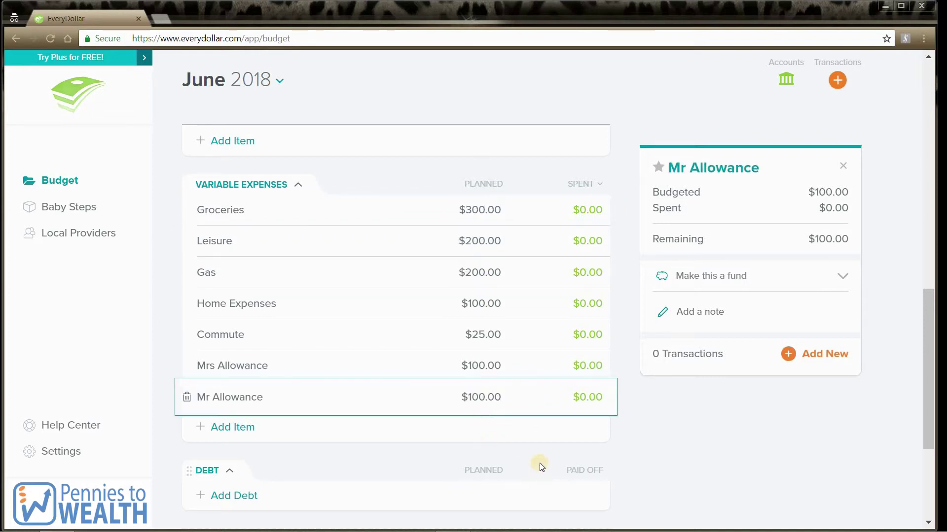
{"action": "left_click", "coordinate": [537, 435]}
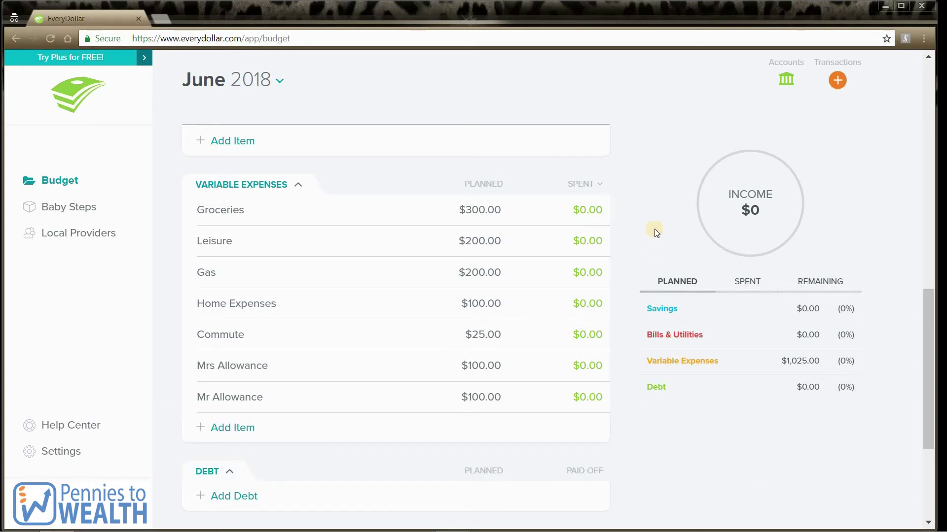
- Track a new $50 Target expense assigned to Home Expenses
{"action": "left_click", "coordinate": [837, 80]}
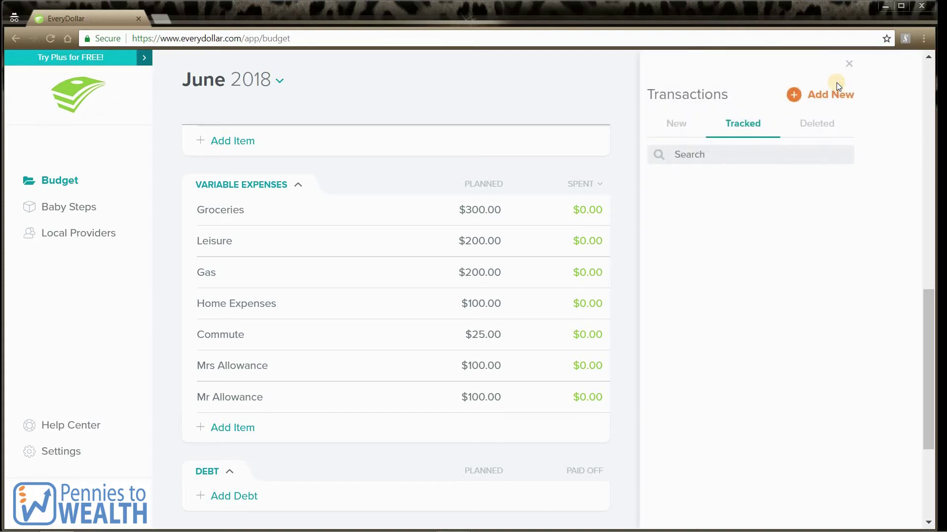
{"action": "left_click", "coordinate": [811, 97]}
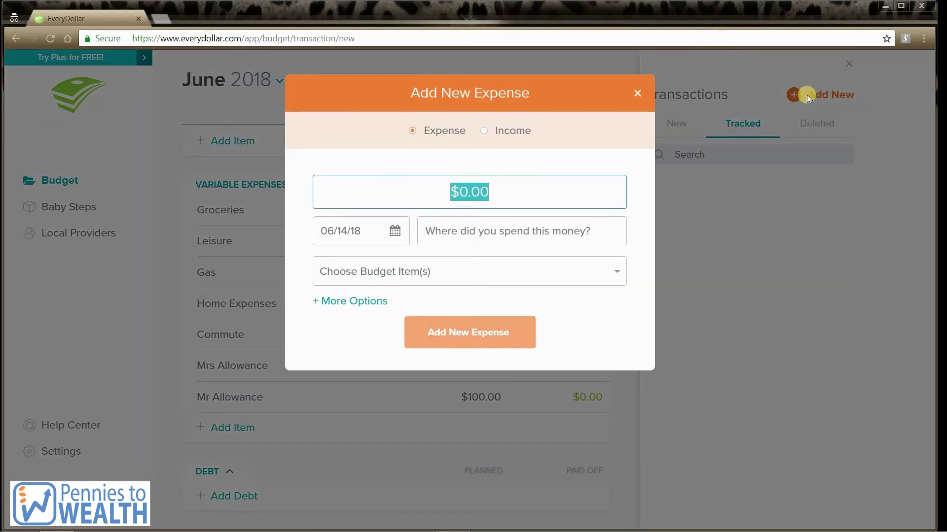
{"action": "type", "text": "50"}
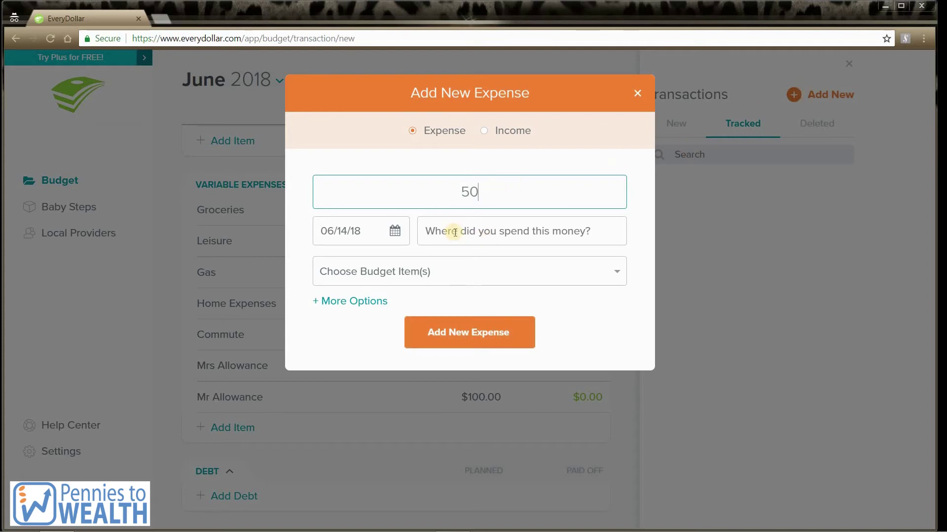
{"action": "left_click", "coordinate": [453, 233]}
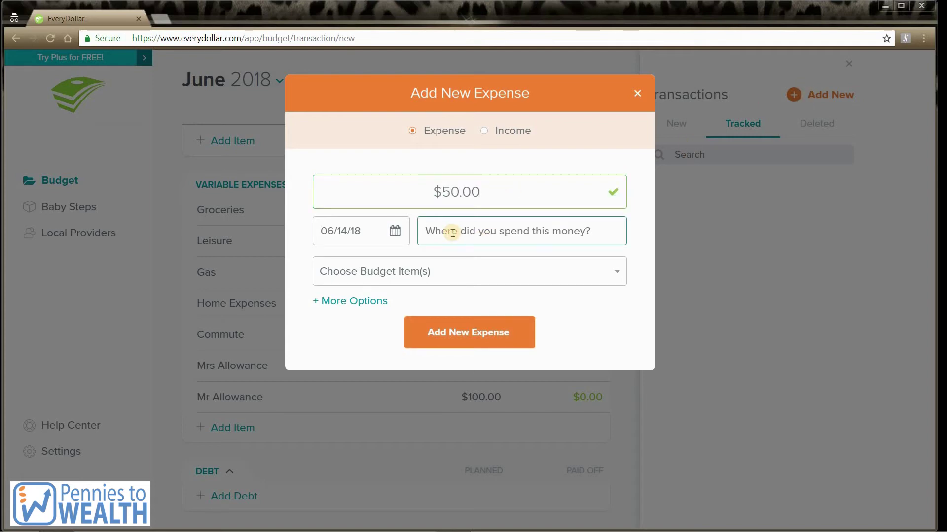
{"action": "type", "text": "Target"}
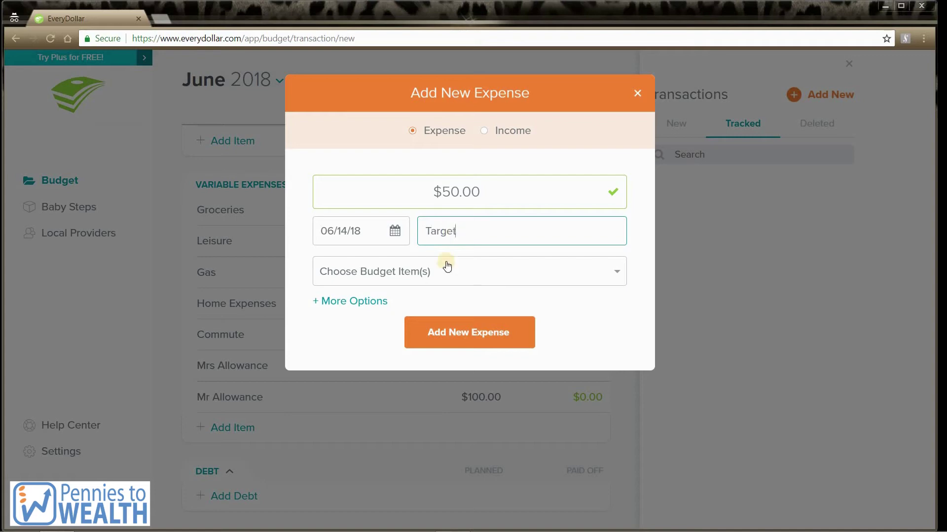
{"action": "left_click", "coordinate": [434, 281]}
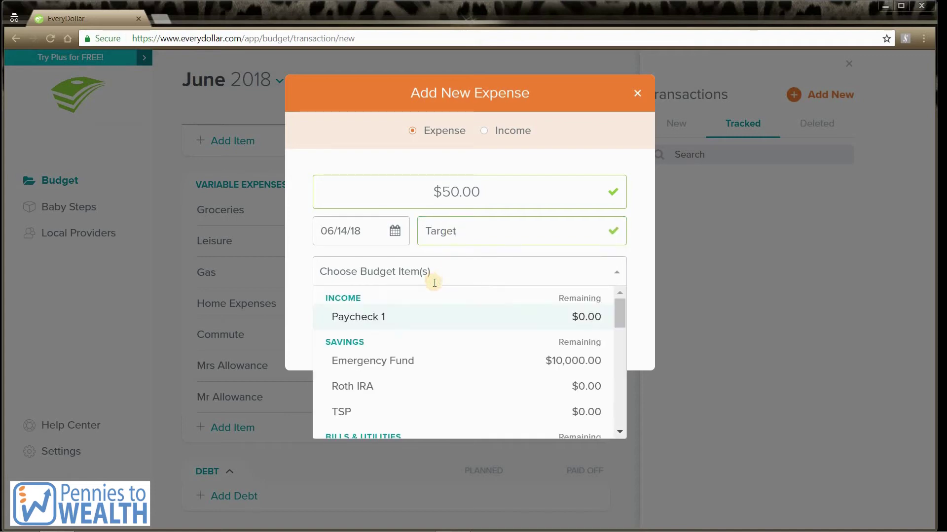
{"action": "scroll", "coordinate": [432, 296], "scroll_direction": "down", "scroll_amount": 5}
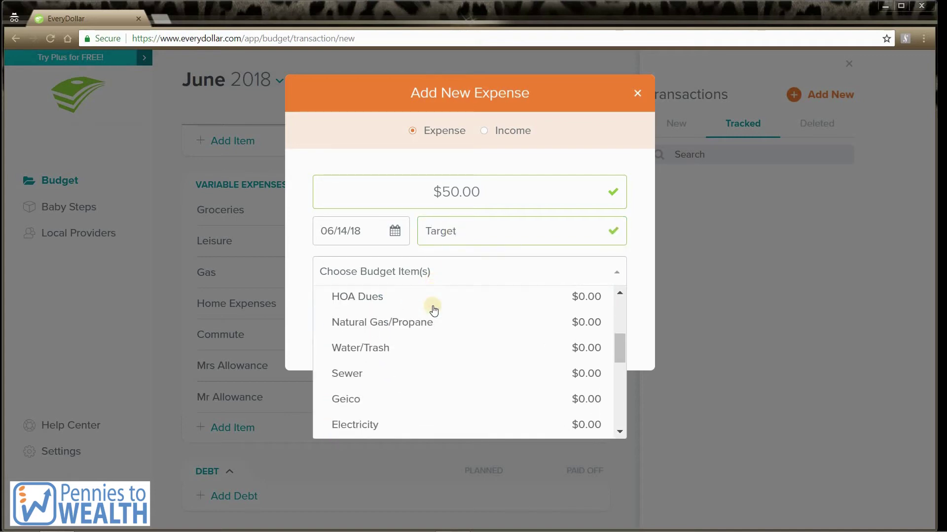
{"action": "scroll", "coordinate": [429, 313], "scroll_direction": "down", "scroll_amount": 5}
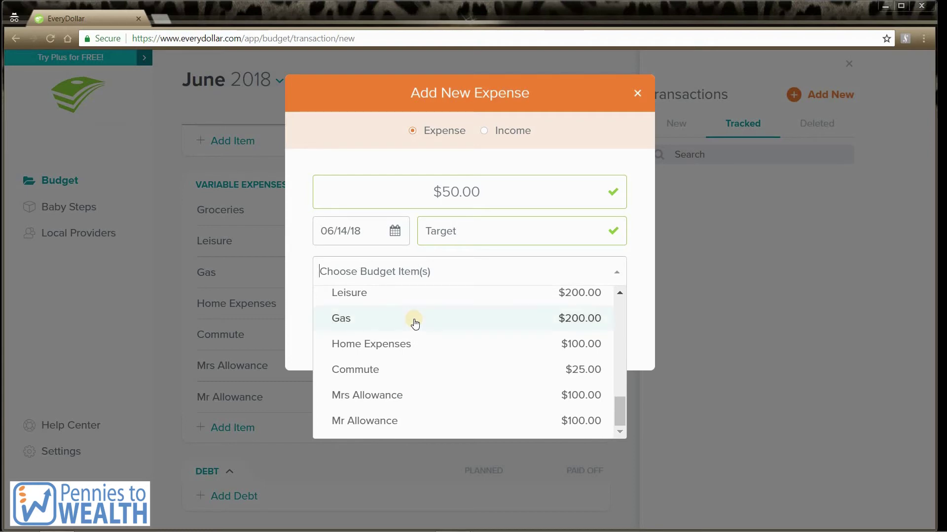
{"action": "left_click", "coordinate": [409, 343]}
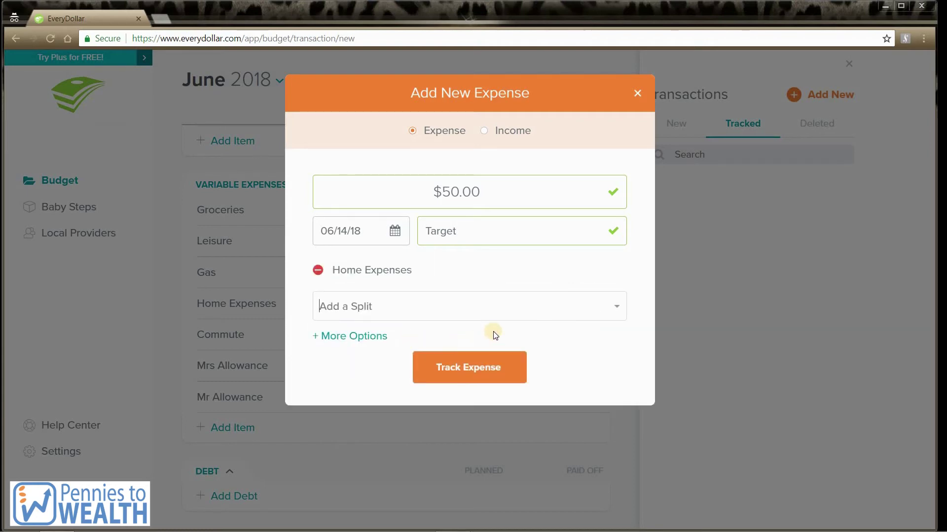
{"action": "left_click", "coordinate": [481, 377]}
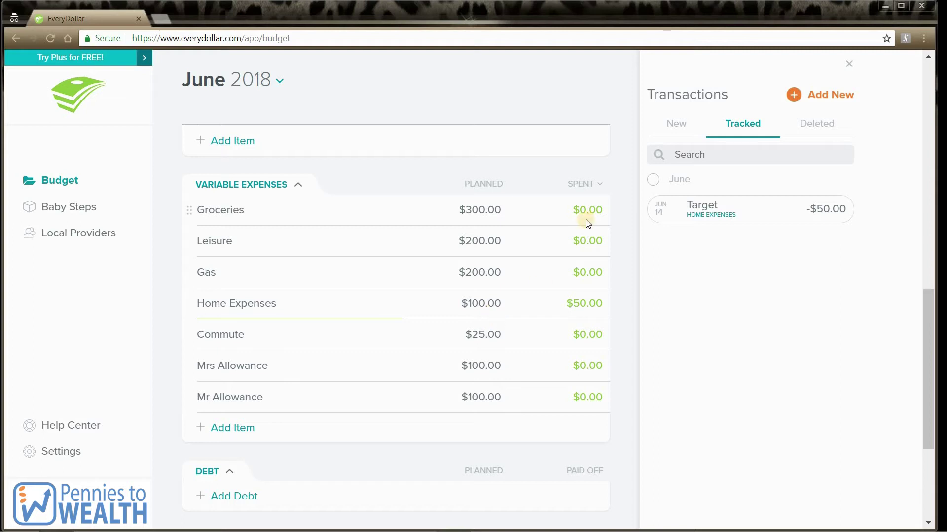
{"action": "left_click", "coordinate": [584, 185]}
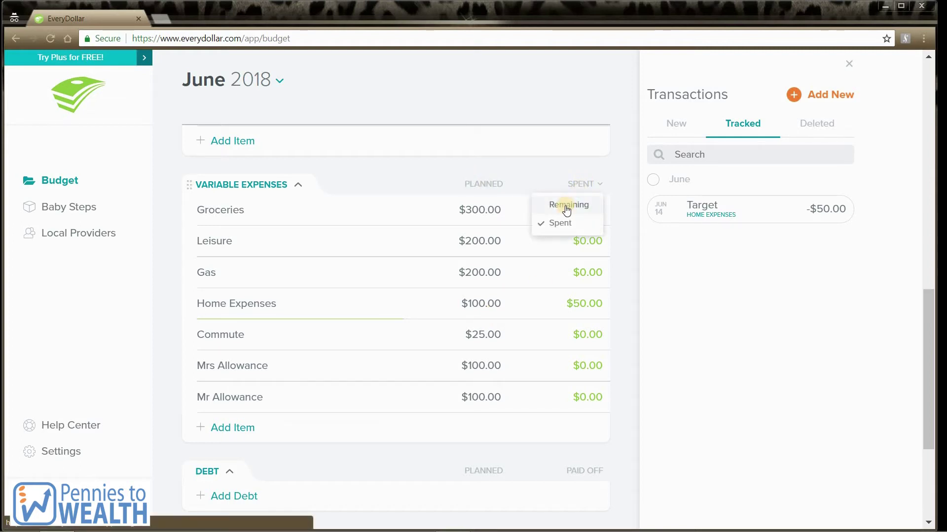
{"action": "left_click", "coordinate": [566, 209]}
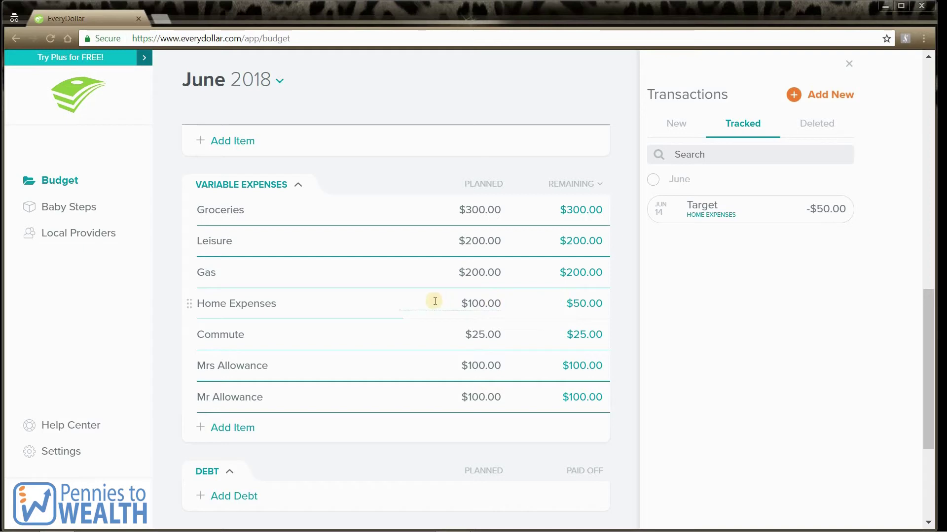
{"action": "left_click", "coordinate": [568, 184]}
{"action": "left_click", "coordinate": [564, 225]}
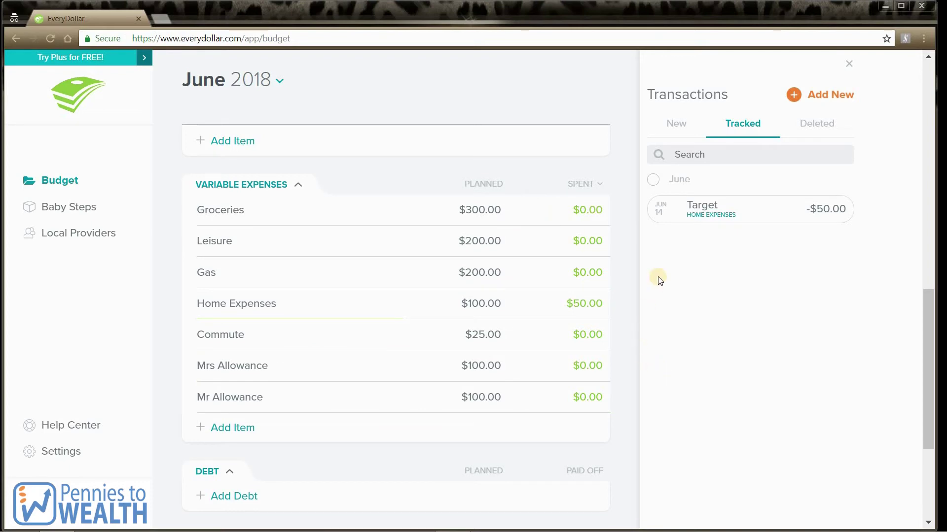
{"action": "left_click", "coordinate": [821, 96]}
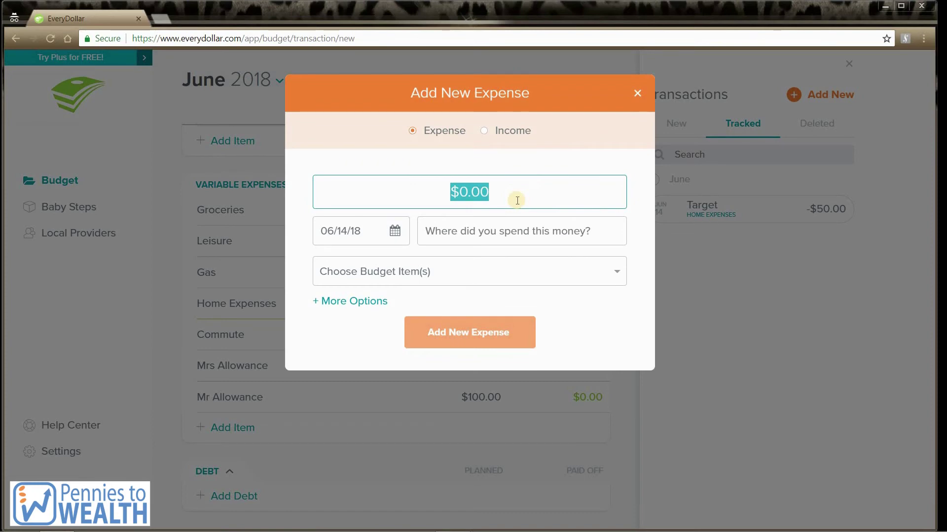
- Enter a $100 Costco expense assigned to Groceries
{"action": "type", "text": "100"}
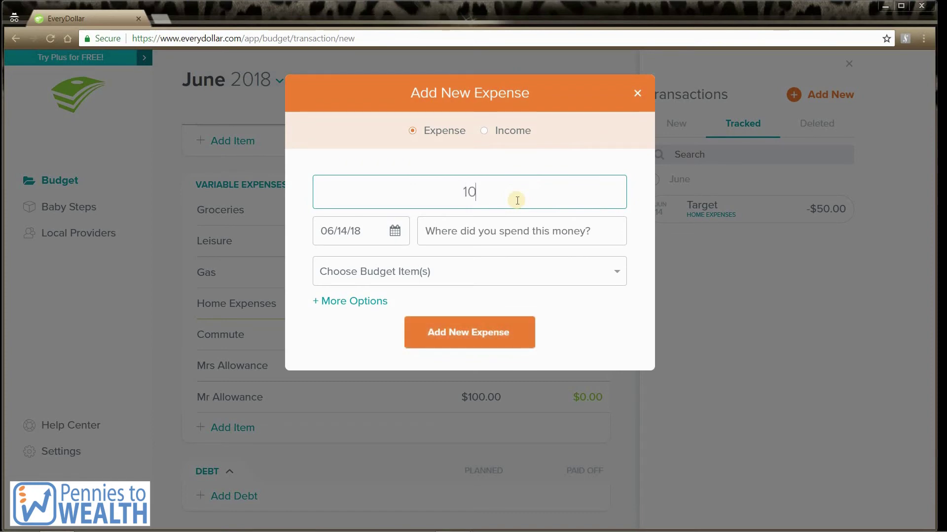
{"action": "left_click", "coordinate": [501, 232]}
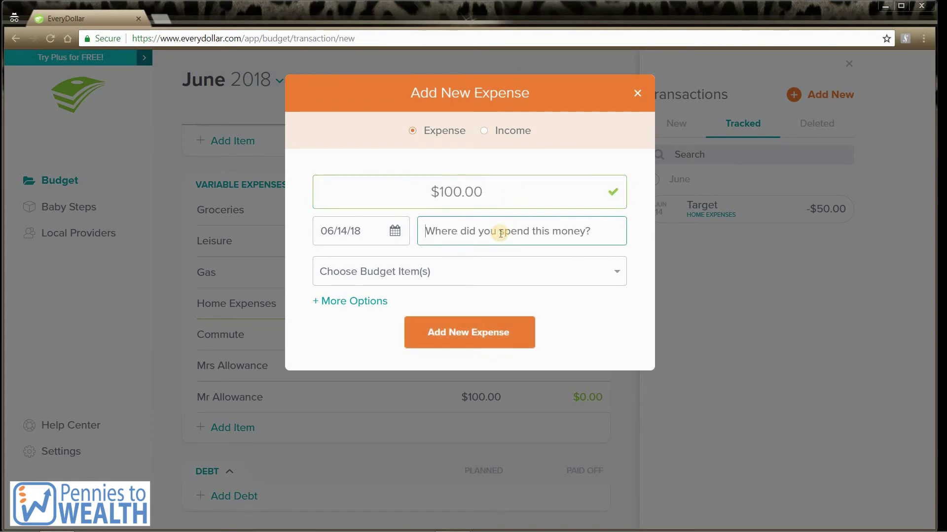
{"action": "type", "text": "Costco"}
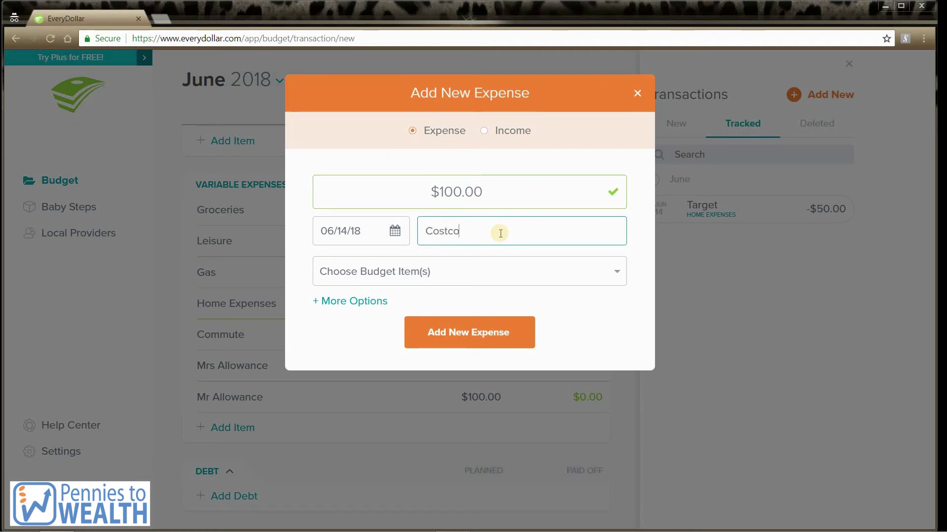
{"action": "left_click", "coordinate": [486, 270]}
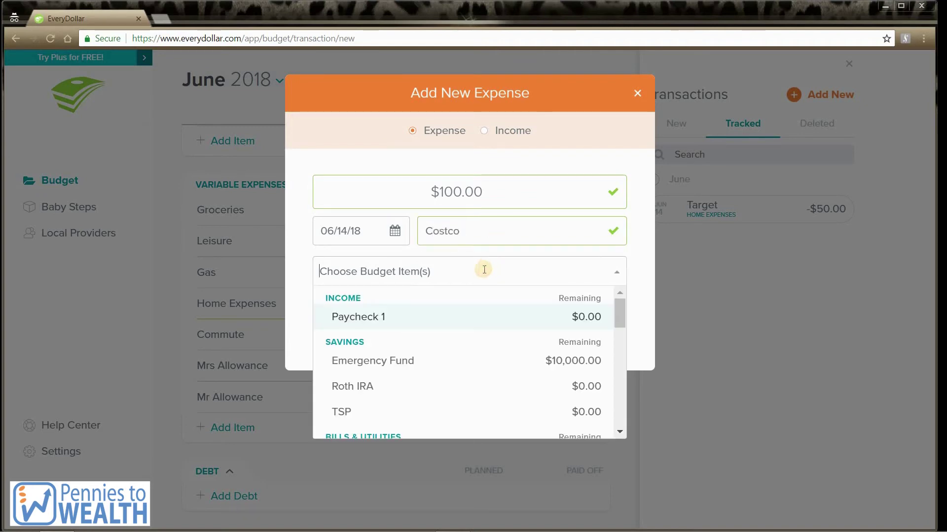
{"action": "scroll", "coordinate": [482, 299], "scroll_direction": "down", "scroll_amount": 3}
{"action": "scroll", "coordinate": [481, 300], "scroll_direction": "down", "scroll_amount": 6}
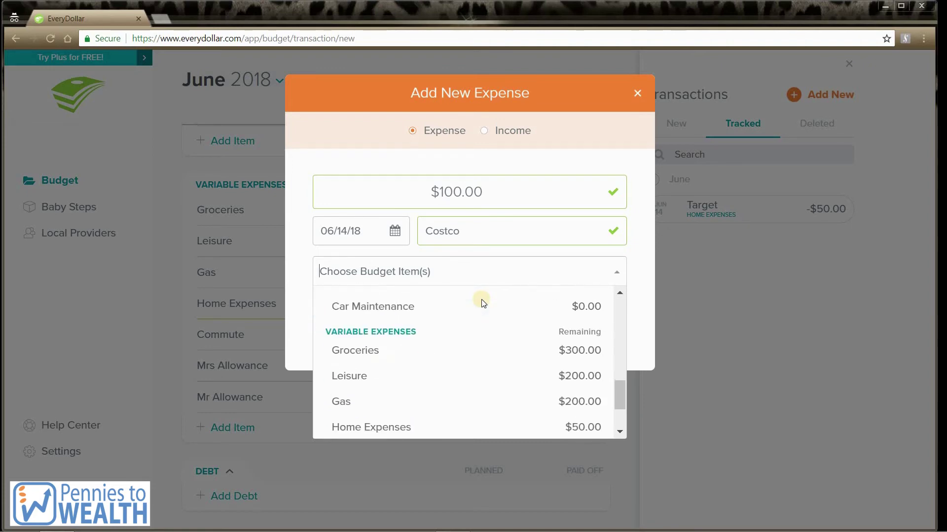
{"action": "scroll", "coordinate": [430, 334], "scroll_direction": "up", "scroll_amount": 2}
{"action": "left_click", "coordinate": [396, 351]}
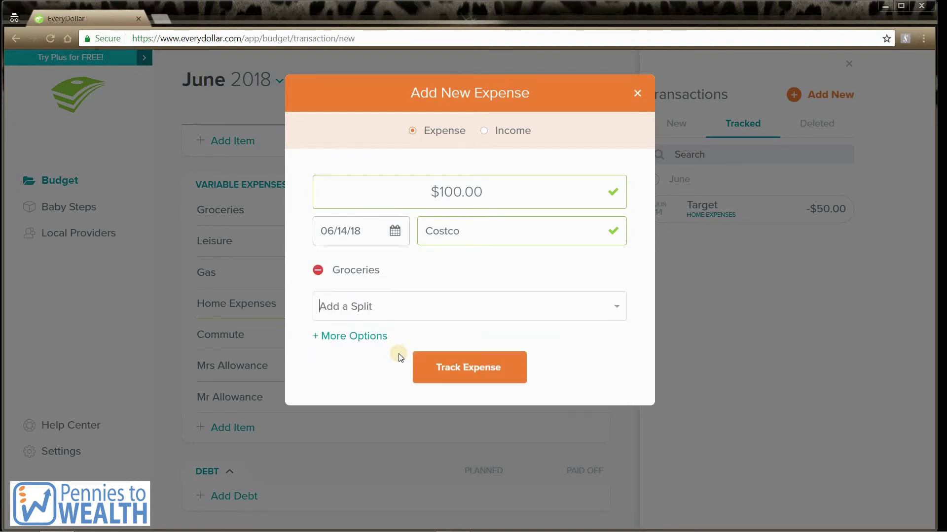
- Split it with Home Expenses, $75 Groceries and $25 Home Expenses, and track it
{"action": "left_click", "coordinate": [617, 307]}
{"action": "scroll", "coordinate": [558, 365], "scroll_direction": "up", "scroll_amount": 2}
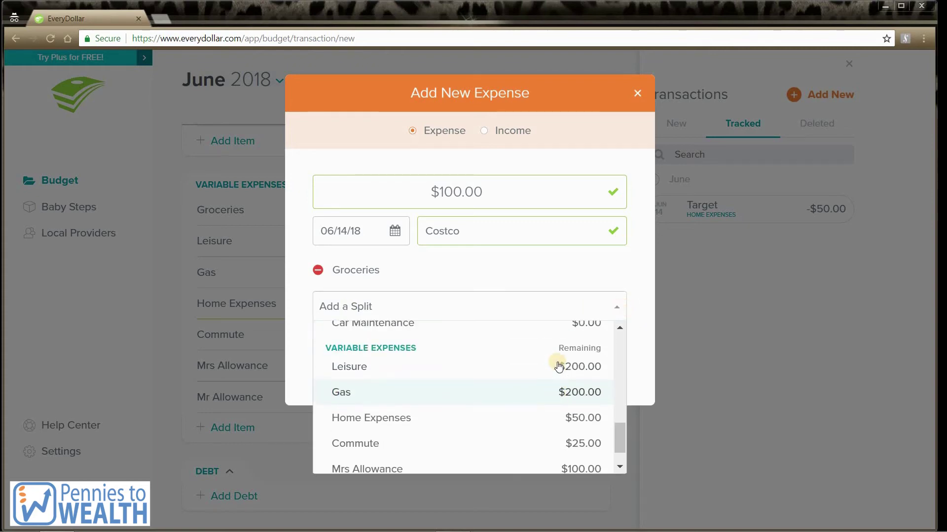
{"action": "scroll", "coordinate": [532, 365], "scroll_direction": "down", "scroll_amount": 2}
{"action": "left_click", "coordinate": [417, 381]}
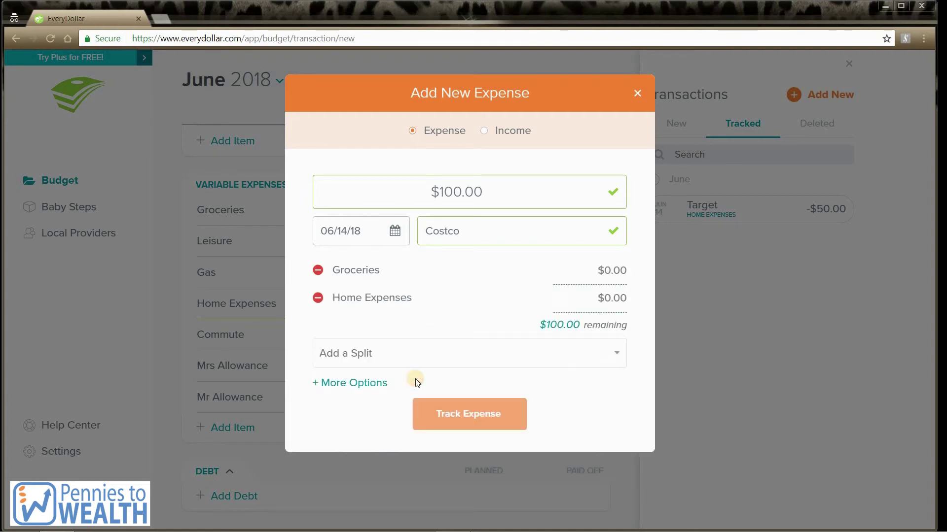
{"action": "left_click", "coordinate": [612, 270]}
{"action": "type", "text": "75"}
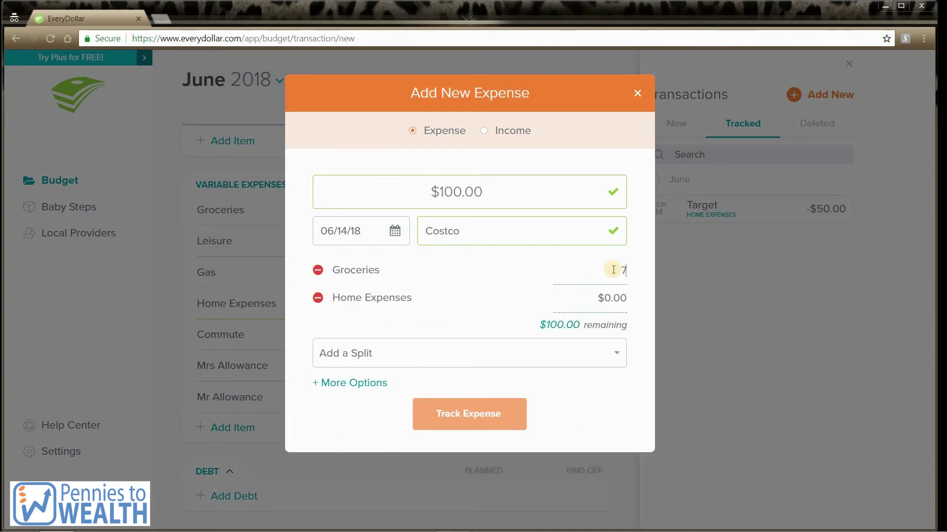
{"action": "left_click", "coordinate": [612, 296]}
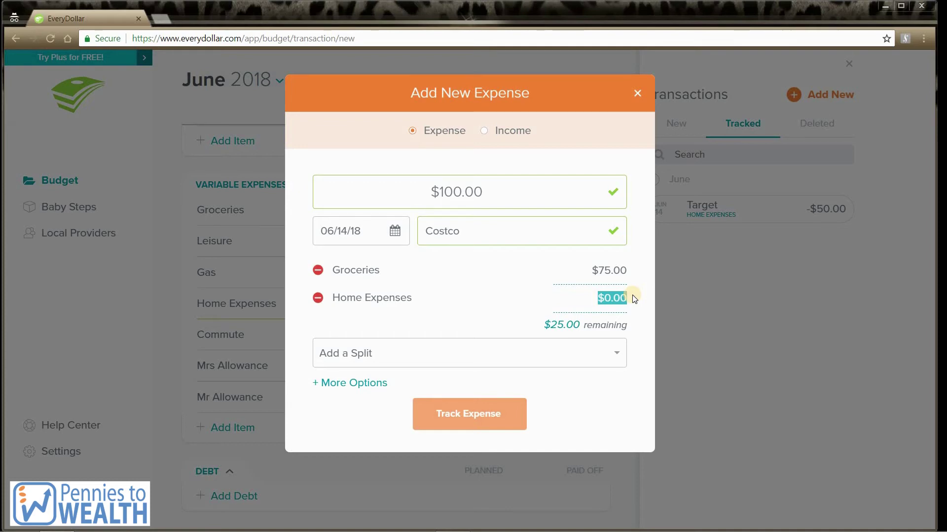
{"action": "type", "text": "25"}
{"action": "left_click", "coordinate": [634, 312]}
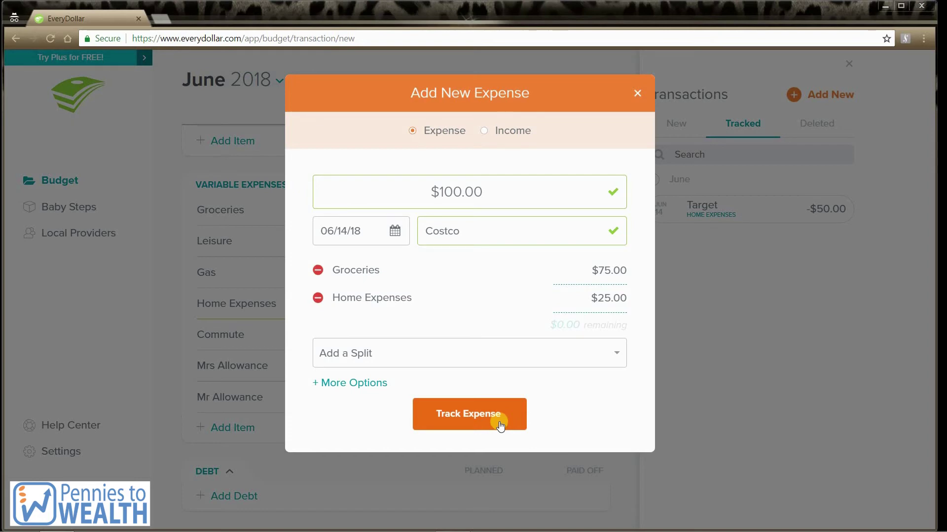
{"action": "left_click", "coordinate": [480, 421]}
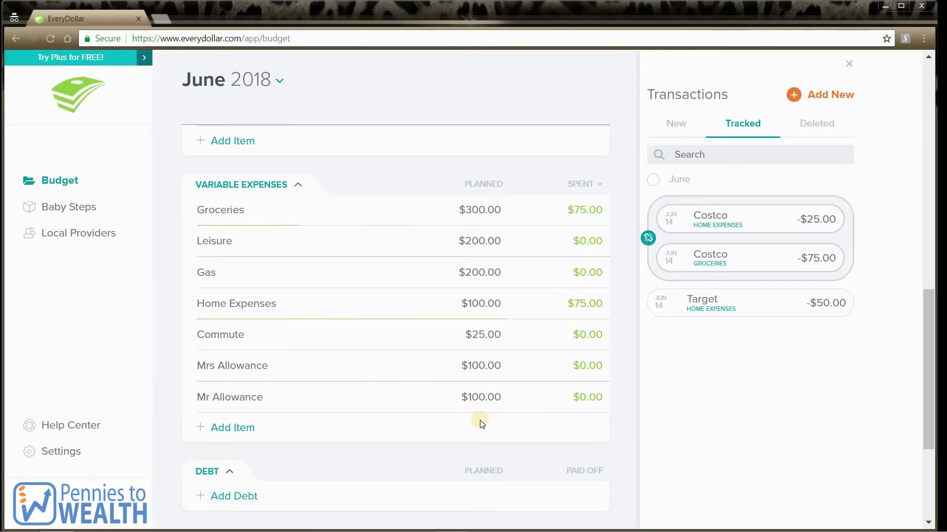
- Close the Transactions panel and go to the Baby Steps page
{"action": "left_click", "coordinate": [627, 253]}
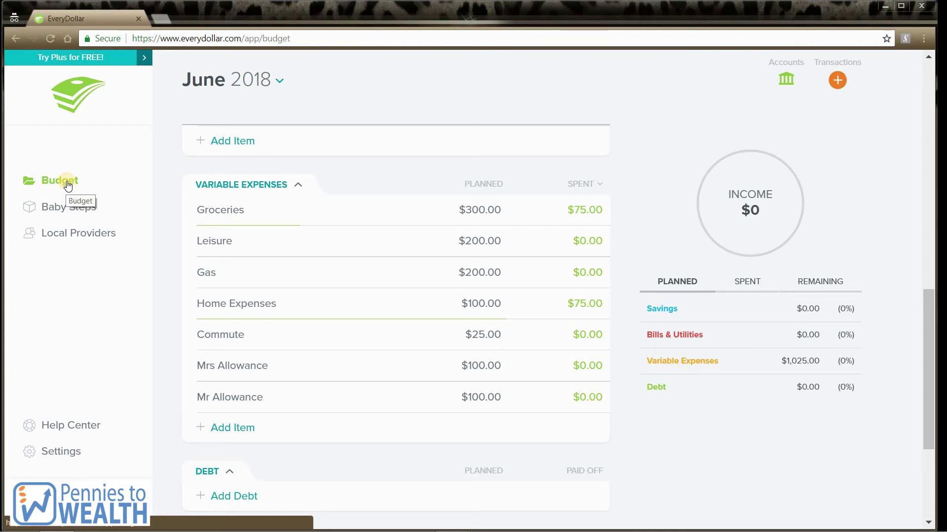
{"action": "left_click", "coordinate": [64, 211]}
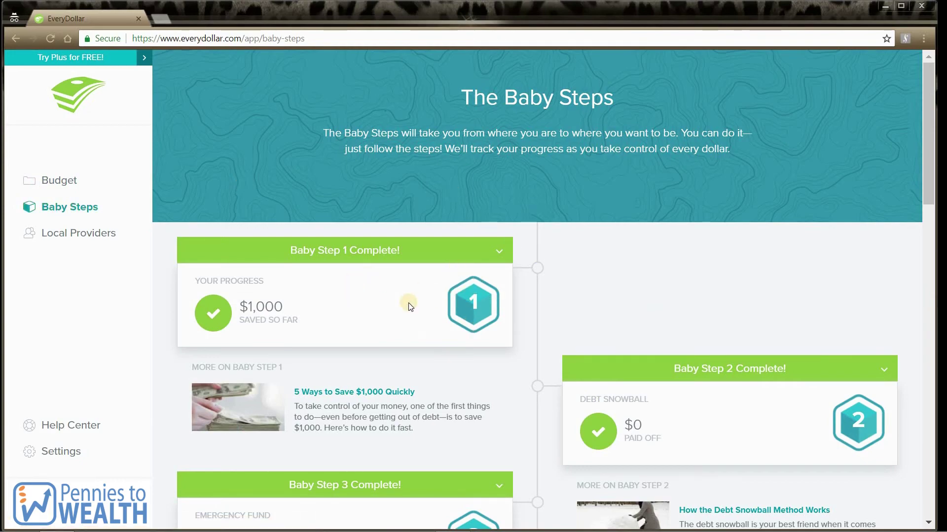
{"action": "scroll", "coordinate": [409, 305], "scroll_direction": "down", "scroll_amount": 6}
{"action": "scroll", "coordinate": [406, 302], "scroll_direction": "up", "scroll_amount": 5}
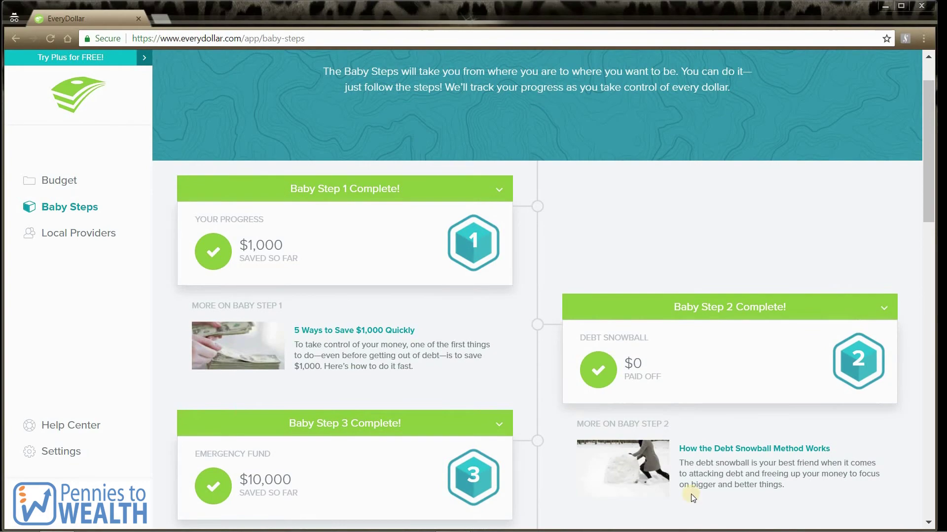
{"action": "scroll", "coordinate": [572, 370], "scroll_direction": "down", "scroll_amount": 4}
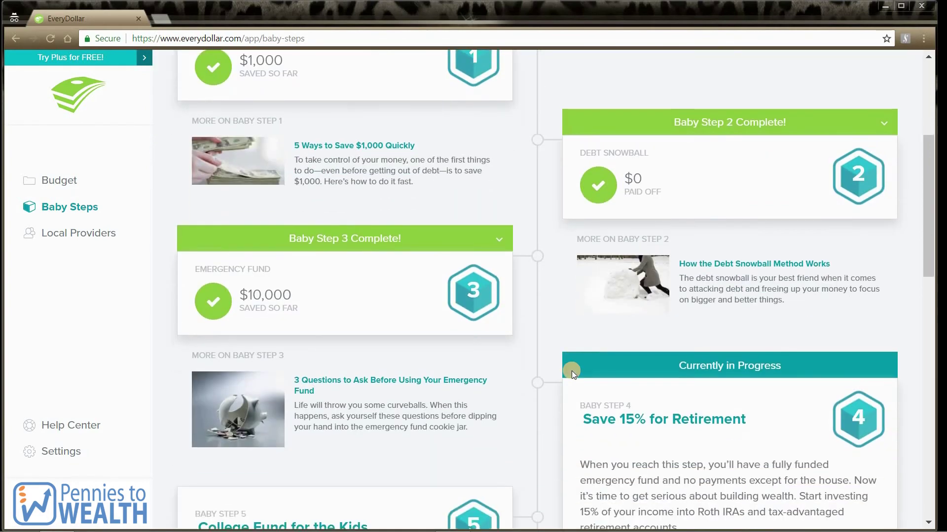
{"action": "scroll", "coordinate": [572, 371], "scroll_direction": "down", "scroll_amount": 8}
{"action": "scroll", "coordinate": [571, 374], "scroll_direction": "down", "scroll_amount": 8}
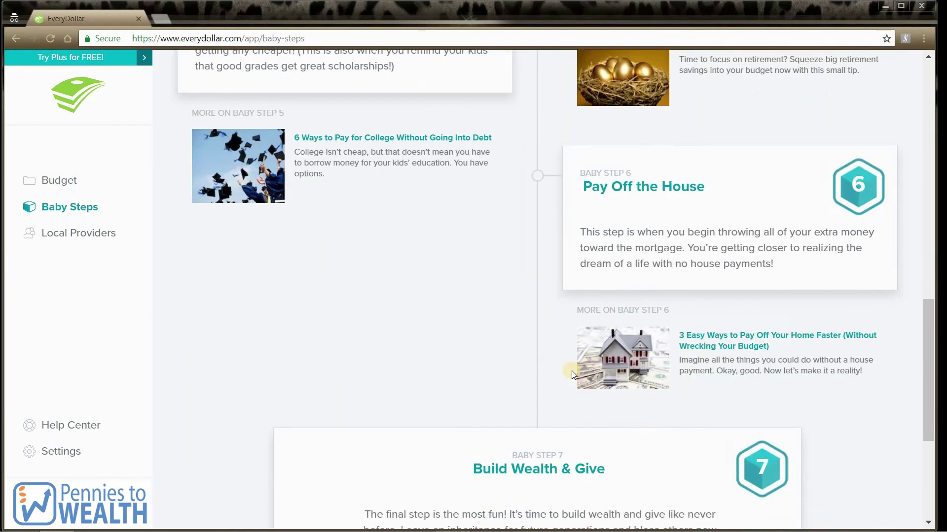
{"action": "scroll", "coordinate": [572, 371], "scroll_direction": "up", "scroll_amount": 20}
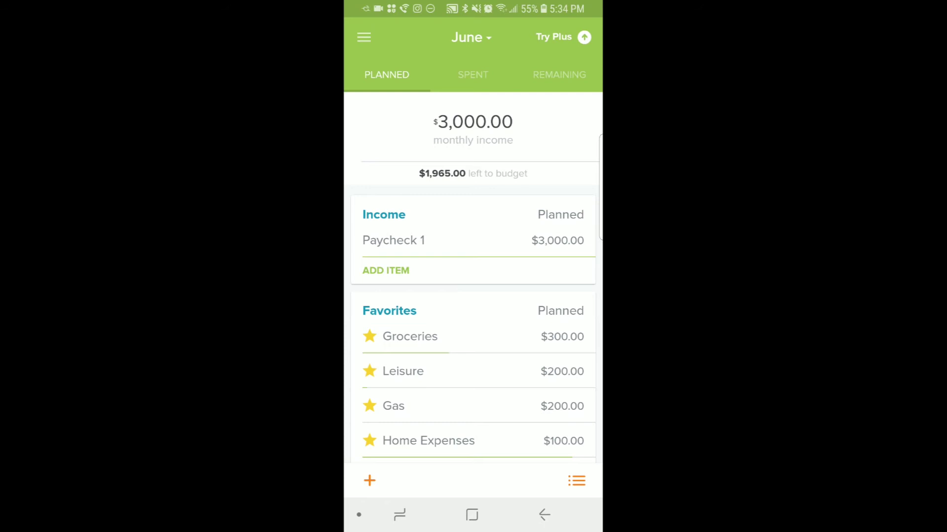
- Open the Groceries item showing $300 planned, $113 spent and its transactions
{"action": "left_click_drag", "start_coordinate": [545, 406], "coordinate": [545, 331]}
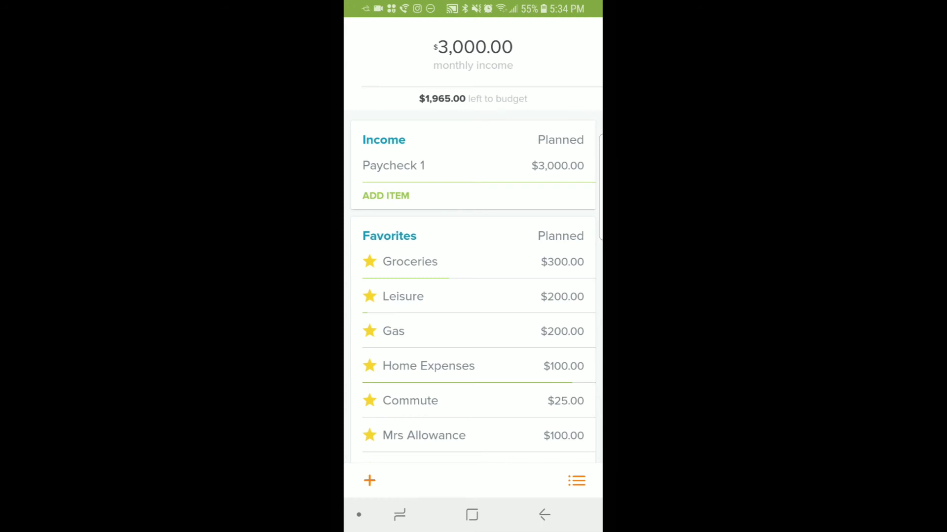
{"action": "left_click", "coordinate": [486, 266]}
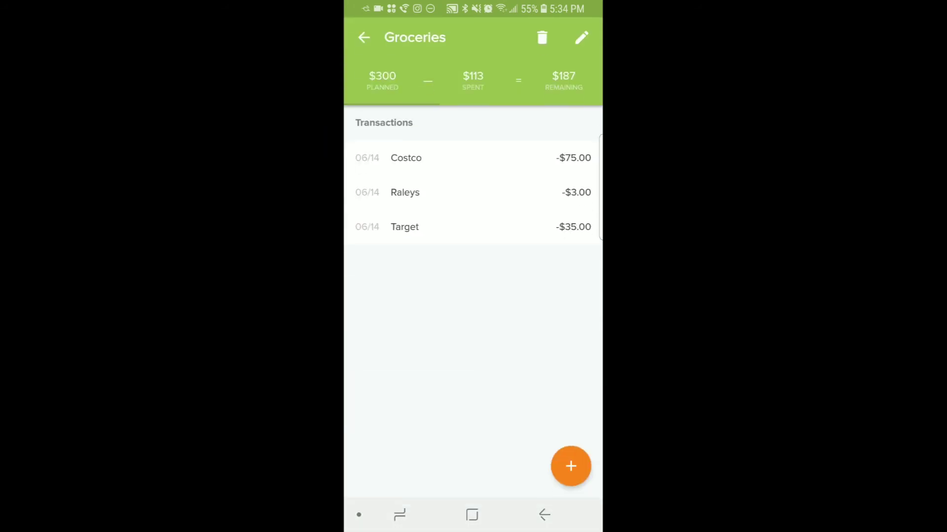
- Save a $50.00 Target expense under Groceries and refresh the June budget
{"action": "left_click", "coordinate": [570, 466]}
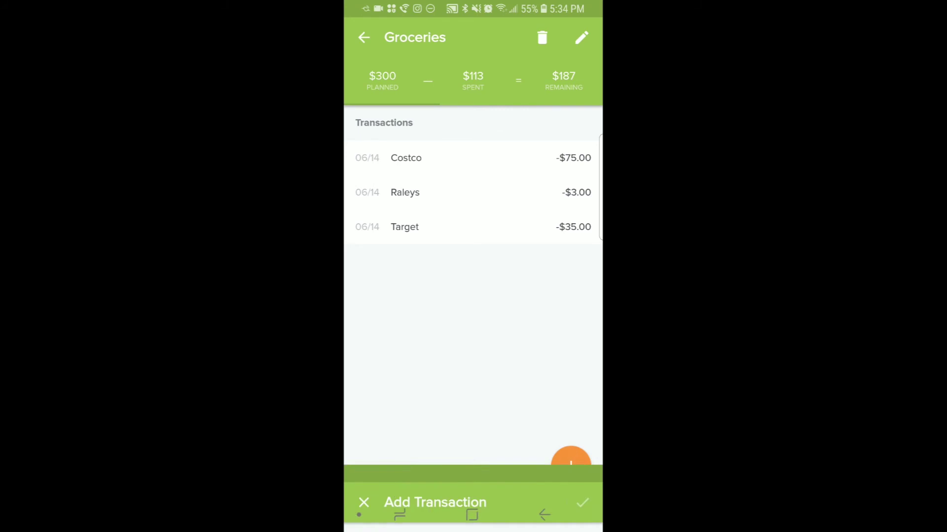
{"action": "left_click", "coordinate": [442, 384]}
{"action": "left_click", "coordinate": [442, 468]}
{"action": "left_click", "coordinate": [442, 468]}
{"action": "left_click", "coordinate": [442, 469]}
{"action": "left_click", "coordinate": [438, 275]}
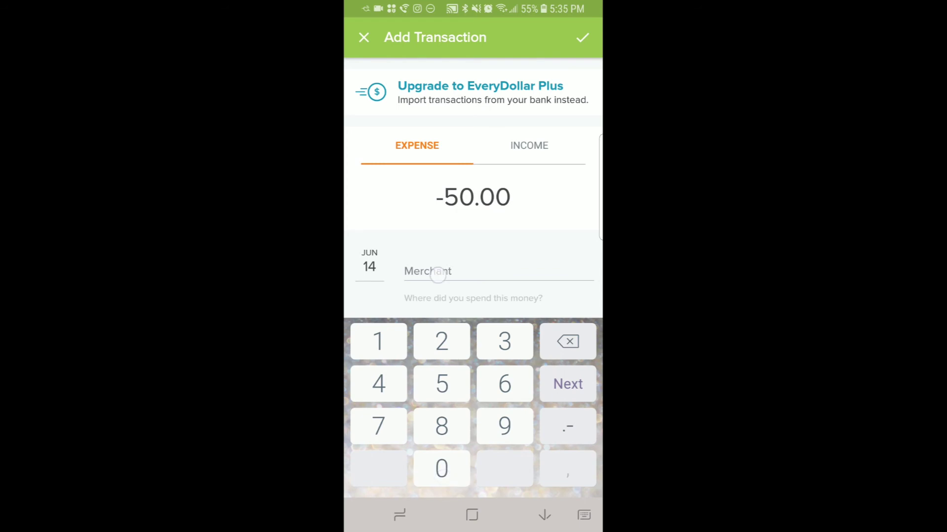
{"action": "type", "text": "T"}
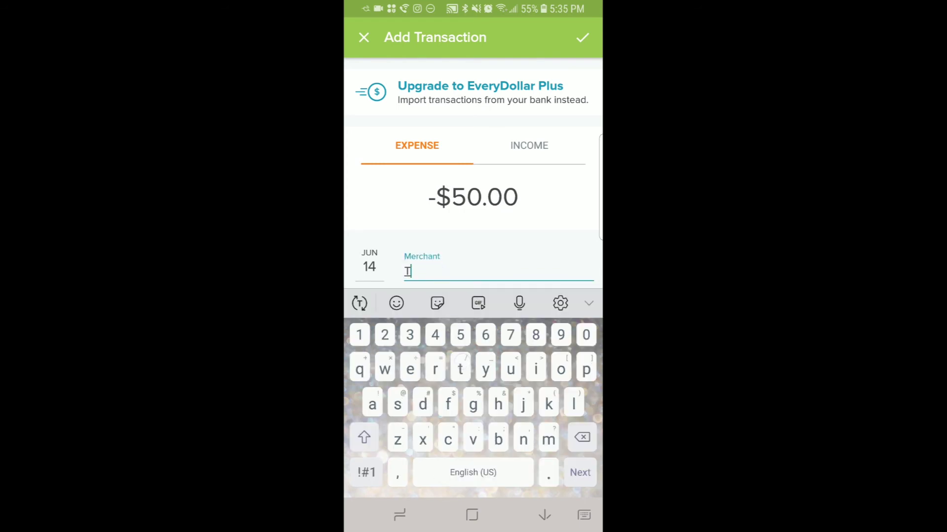
{"action": "type", "text": "arget"}
{"action": "left_click_drag", "start_coordinate": [537, 244], "coordinate": [554, 94]}
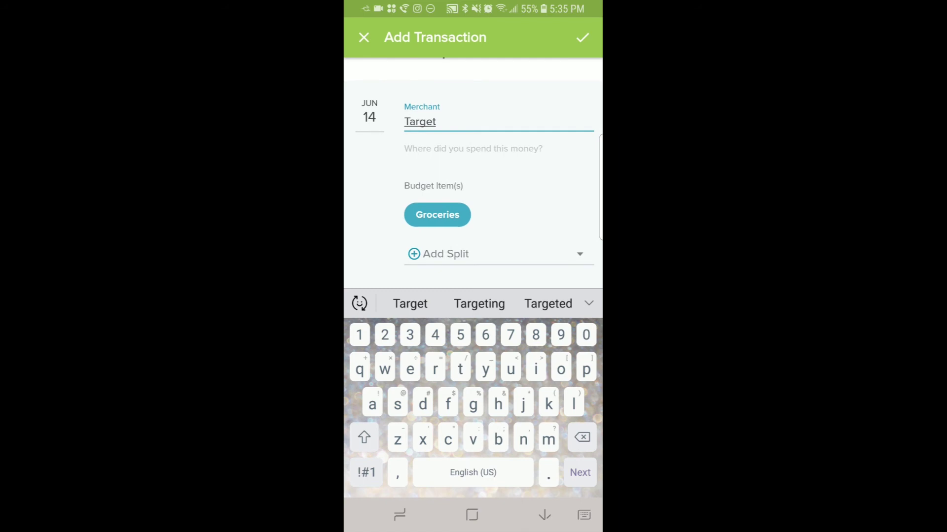
{"action": "left_click_drag", "start_coordinate": [562, 247], "coordinate": [569, 206]}
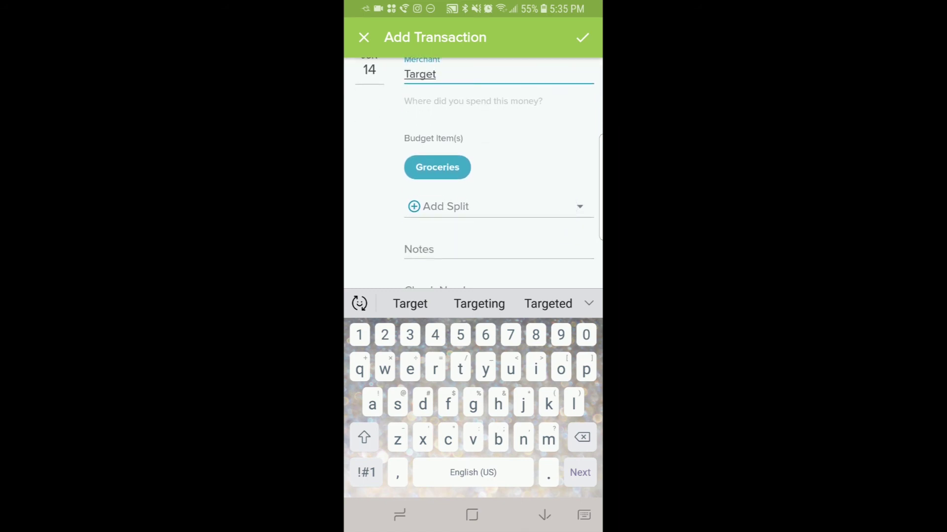
{"action": "left_click", "coordinate": [548, 250]}
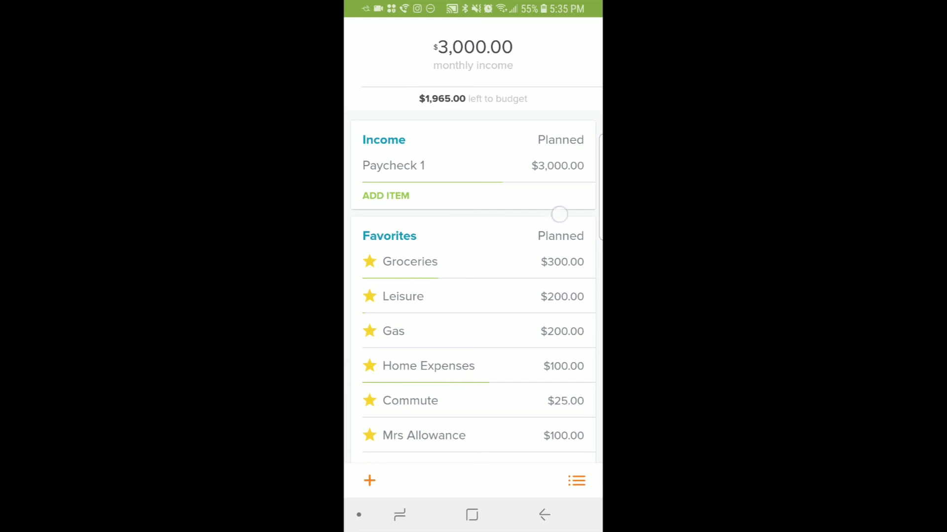
{"action": "left_click_drag", "start_coordinate": [560, 215], "coordinate": [567, 342]}
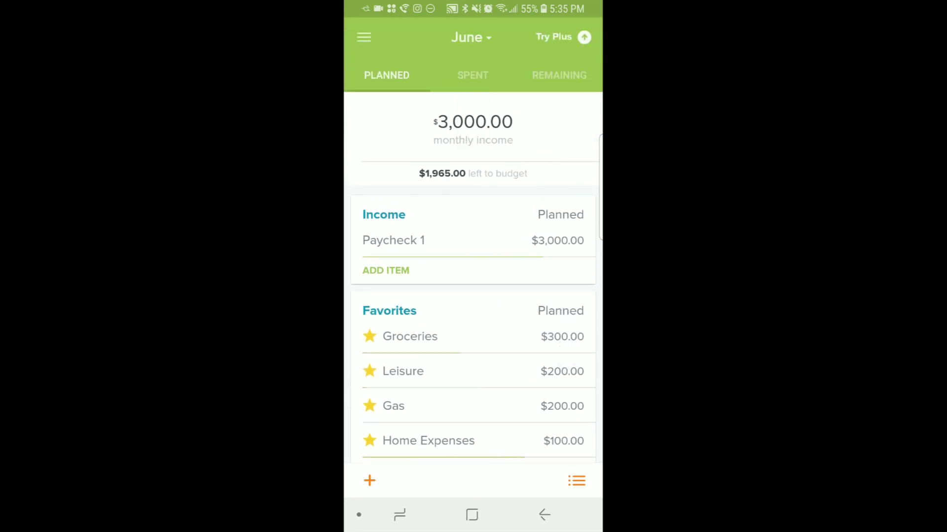
- Start a $25.00 expense with merchant Dollar Tree
{"action": "left_click", "coordinate": [369, 481]}
{"action": "left_click", "coordinate": [476, 201]}
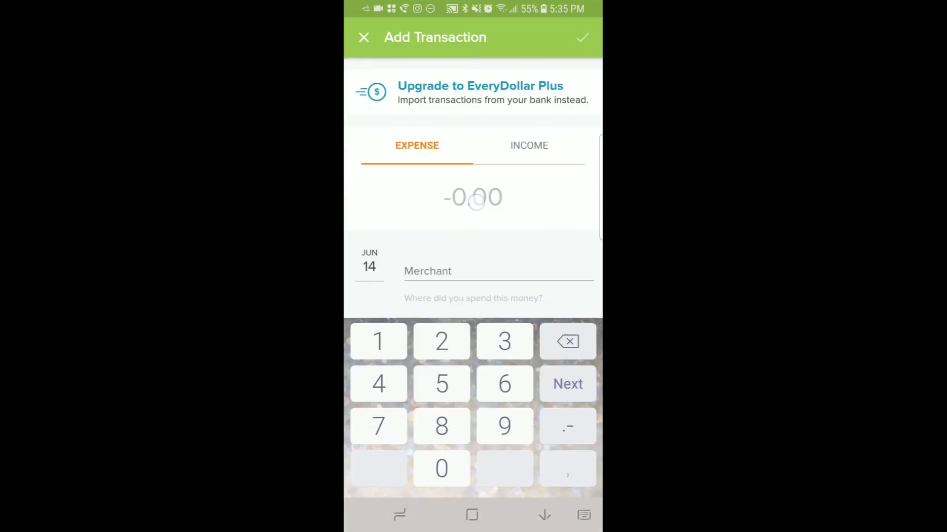
{"action": "left_click", "coordinate": [443, 384]}
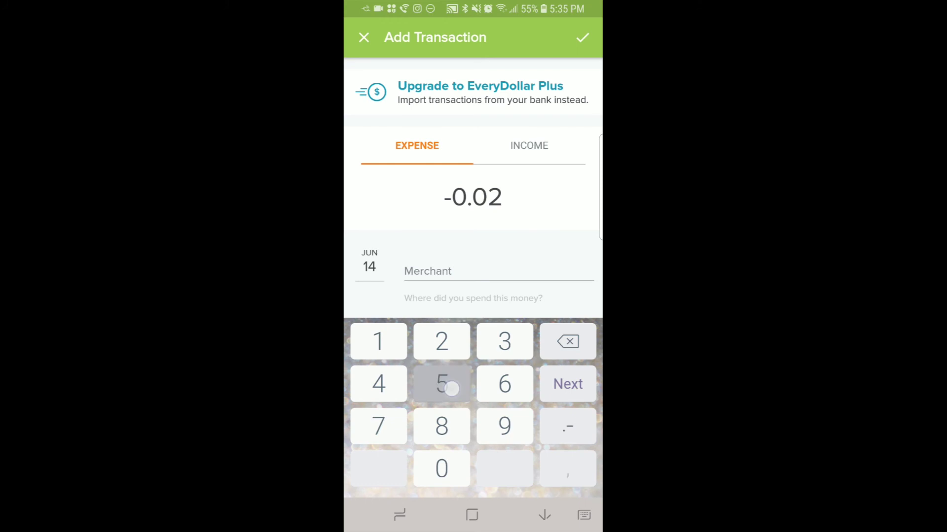
{"action": "left_click", "coordinate": [442, 469]}
{"action": "left_click", "coordinate": [442, 469]}
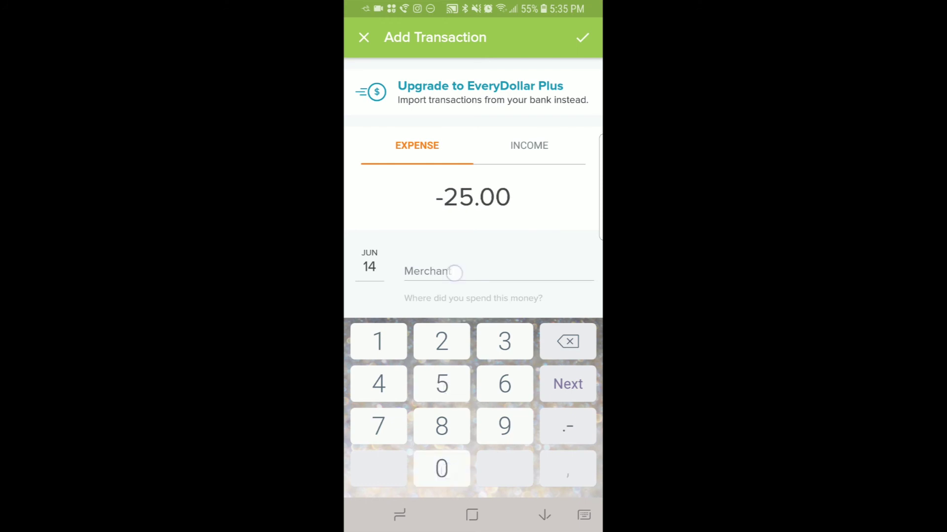
{"action": "left_click", "coordinate": [454, 273]}
{"action": "type", "text": "Dollar"}
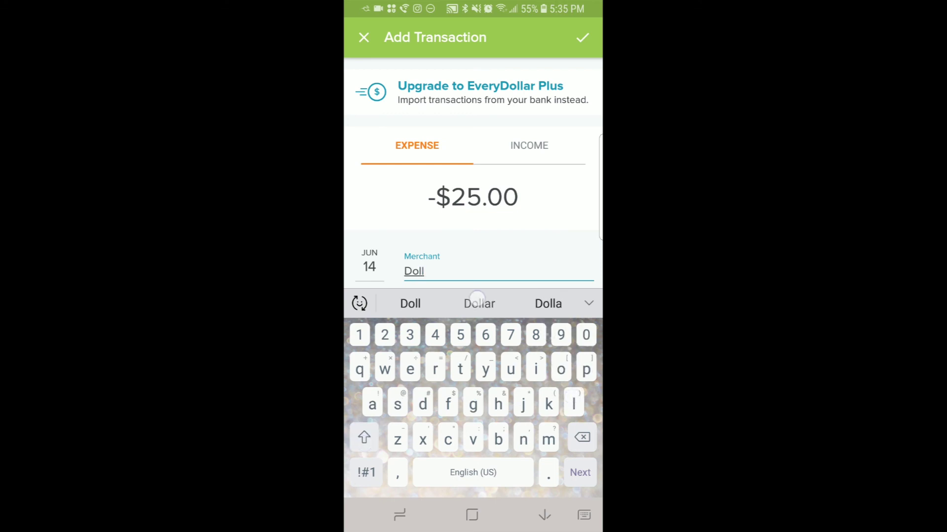
{"action": "left_click", "coordinate": [410, 304]}
{"action": "scroll", "coordinate": [474, 173], "scroll_direction": "down", "scroll_amount": 3}
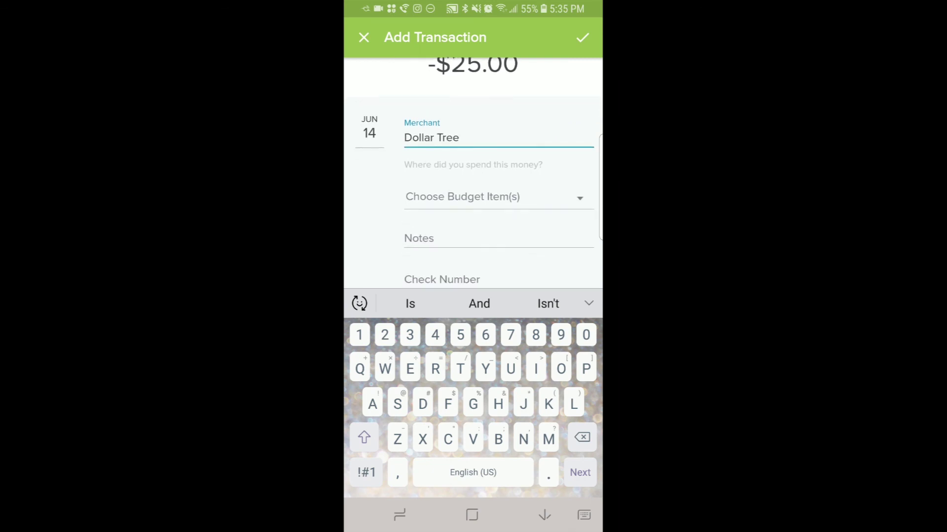
- Assign the expense to both Groceries and Mrs Allowance
{"action": "left_click", "coordinate": [575, 196]}
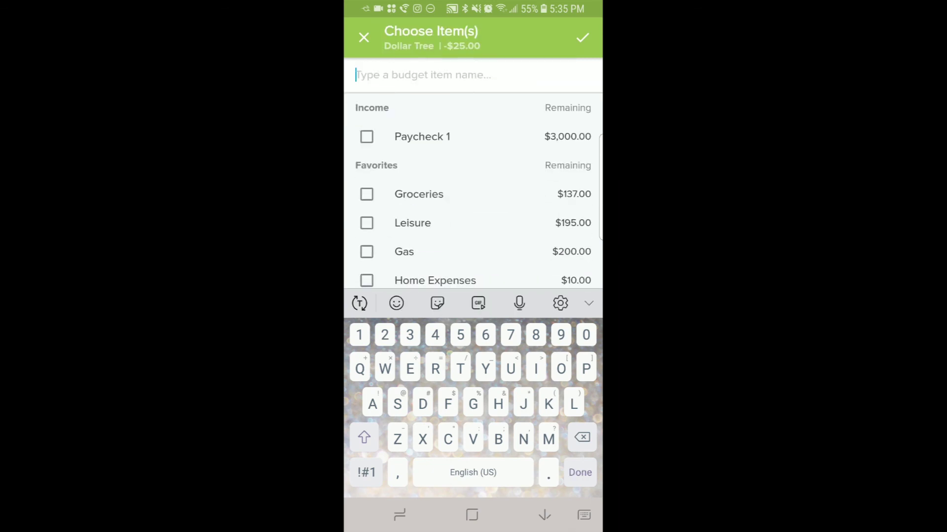
{"action": "left_click_drag", "start_coordinate": [561, 264], "coordinate": [563, 209]}
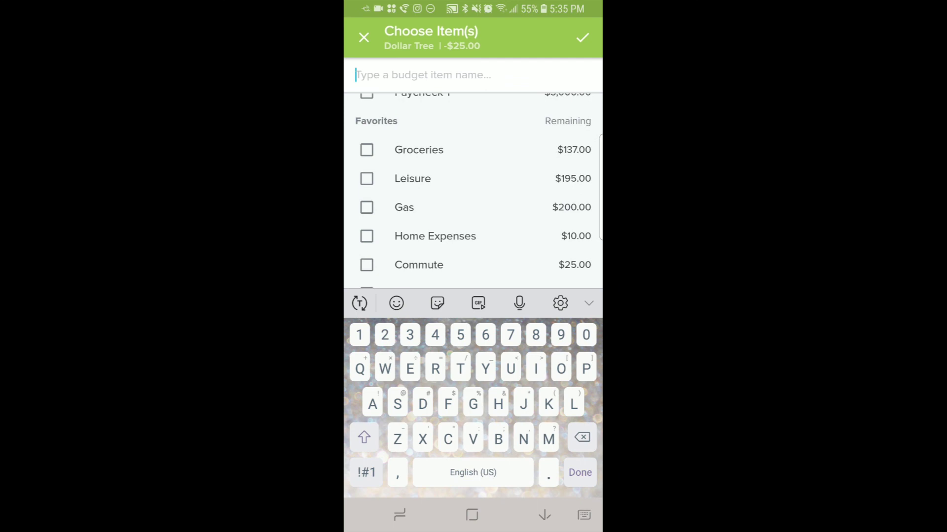
{"action": "left_click", "coordinate": [368, 149]}
{"action": "left_click_drag", "start_coordinate": [527, 238], "coordinate": [540, 113]}
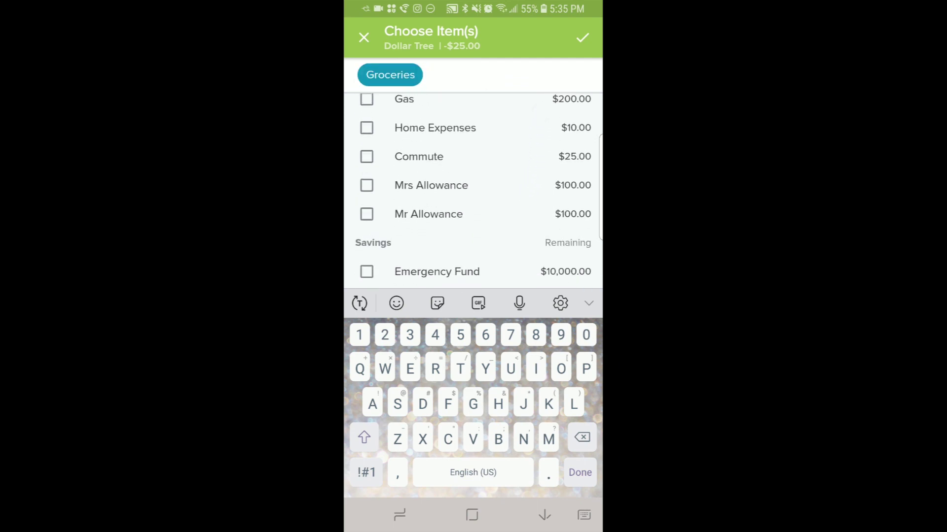
{"action": "left_click", "coordinate": [366, 185]}
{"action": "left_click", "coordinate": [582, 38]}
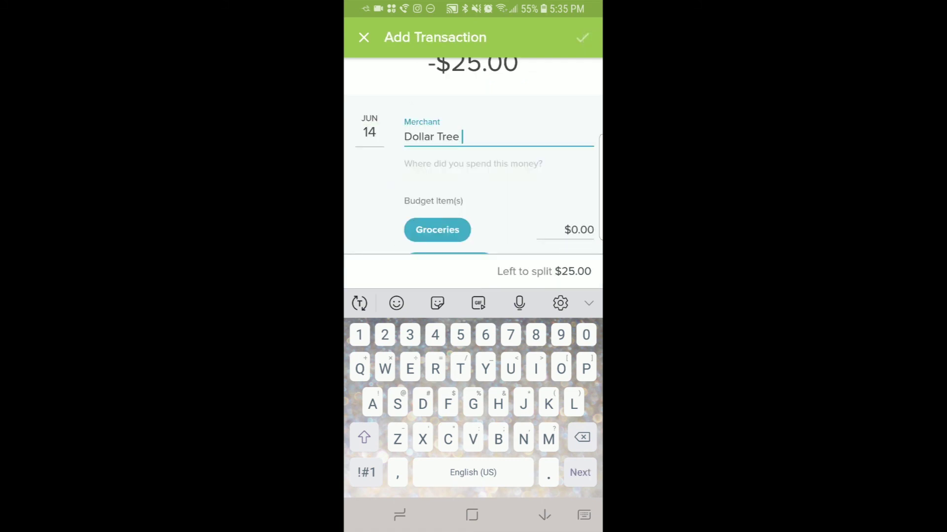
- Set the split to $10.00 Groceries and $15.00 Mrs Allowance and save
{"action": "left_click_drag", "start_coordinate": [578, 216], "coordinate": [587, 145]}
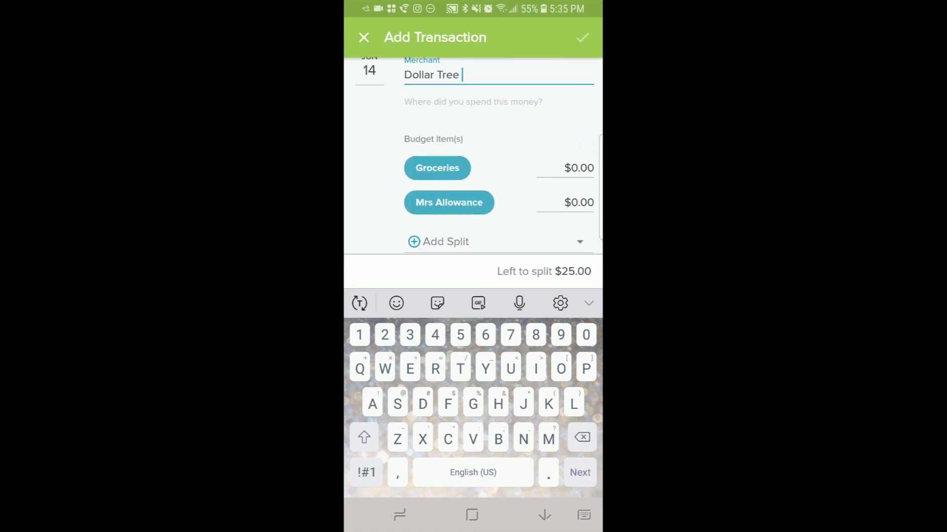
{"action": "left_click", "coordinate": [576, 168]}
{"action": "type", "text": "10.00"}
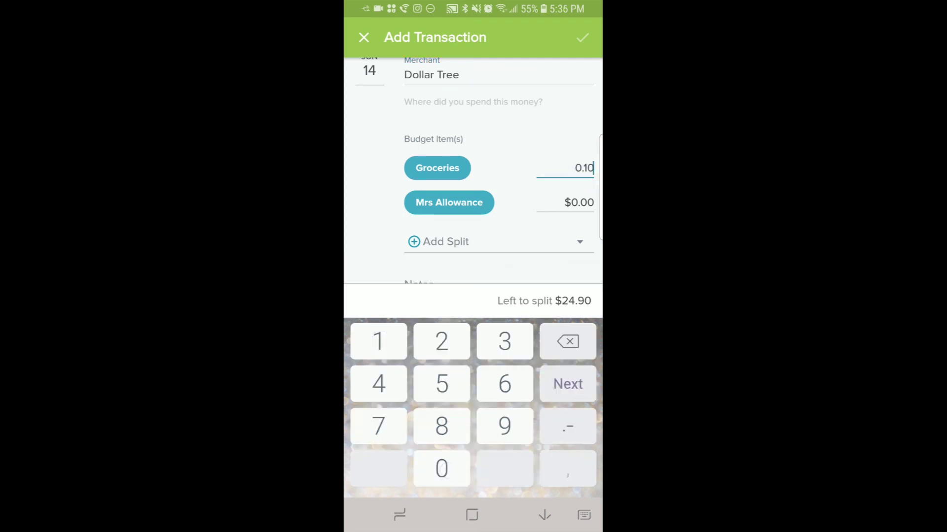
{"action": "left_click", "coordinate": [578, 201]}
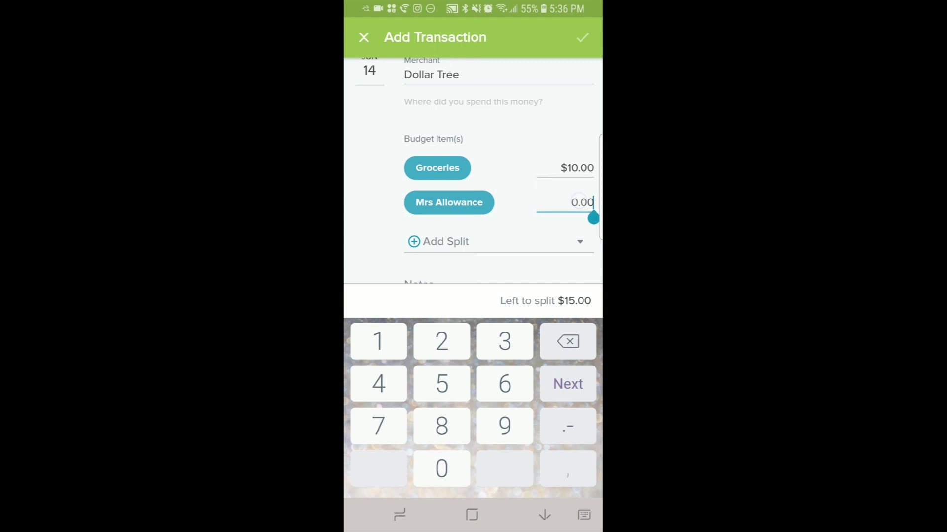
{"action": "type", "text": "15.00"}
{"action": "left_click_drag", "start_coordinate": [559, 275], "coordinate": [564, 172]}
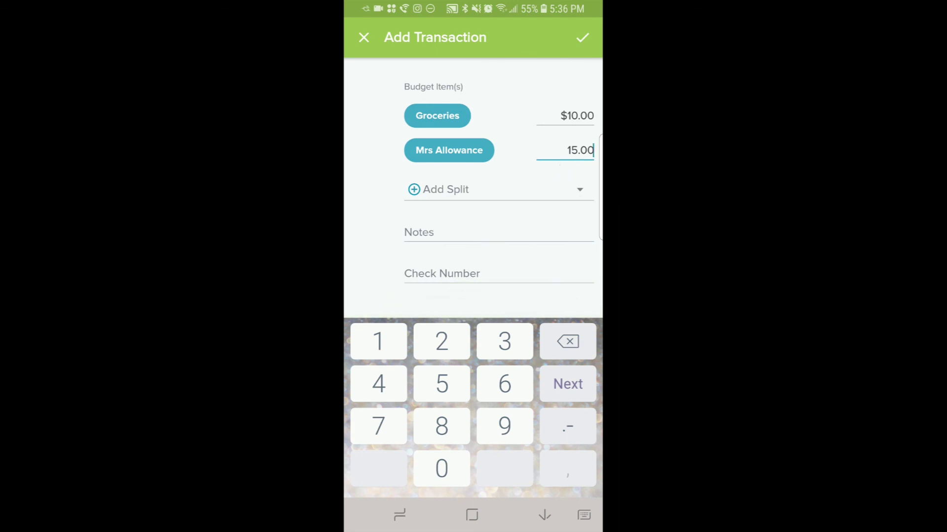
{"action": "left_click_drag", "start_coordinate": [541, 215], "coordinate": [549, 275]}
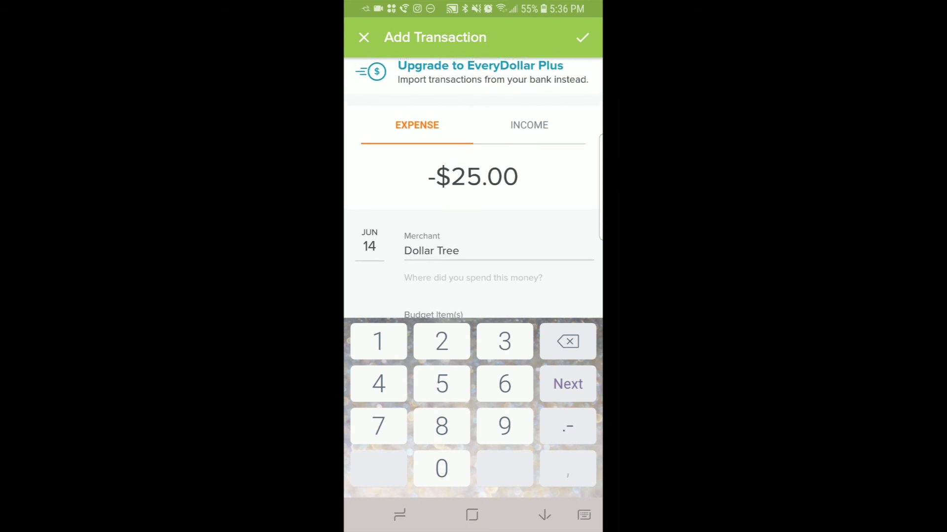
{"action": "left_click", "coordinate": [582, 38]}
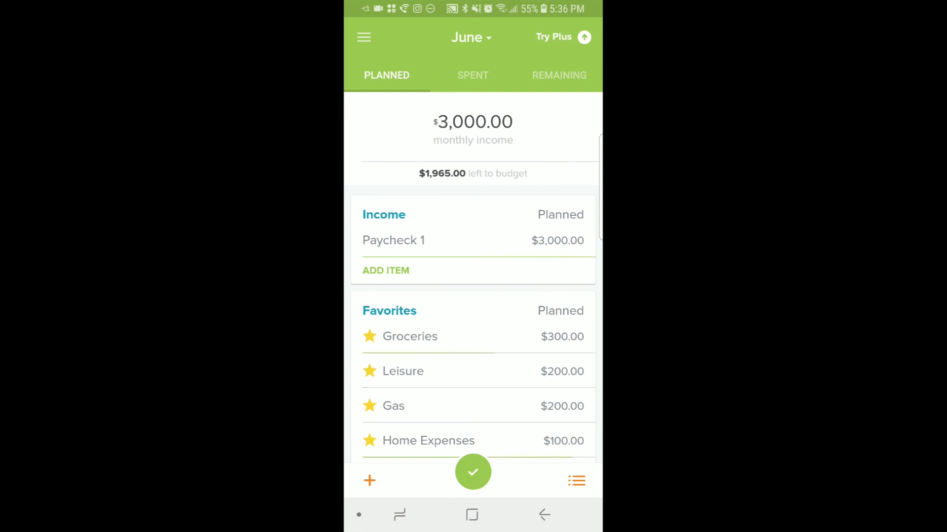
- View June's $283.00 spent, then the $2,717.00 remaining per item
{"action": "left_click", "coordinate": [473, 75]}
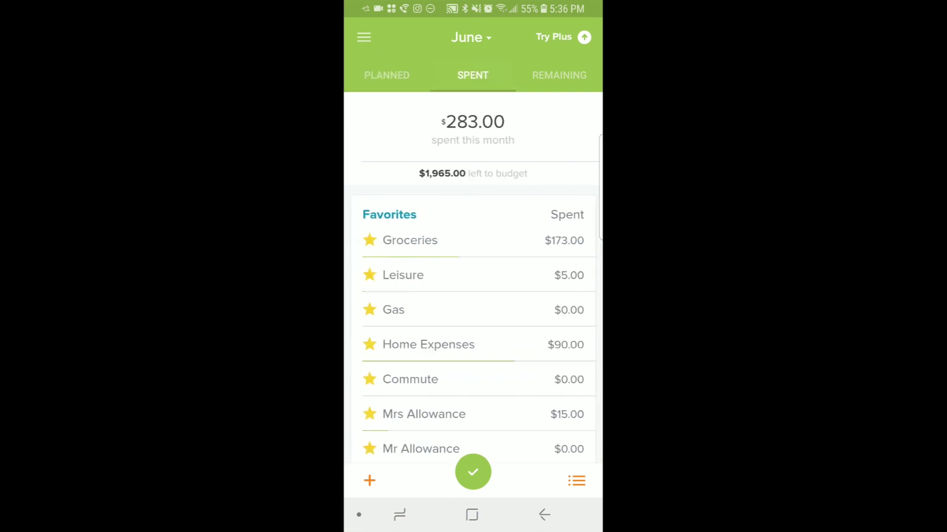
{"action": "left_click", "coordinate": [559, 75]}
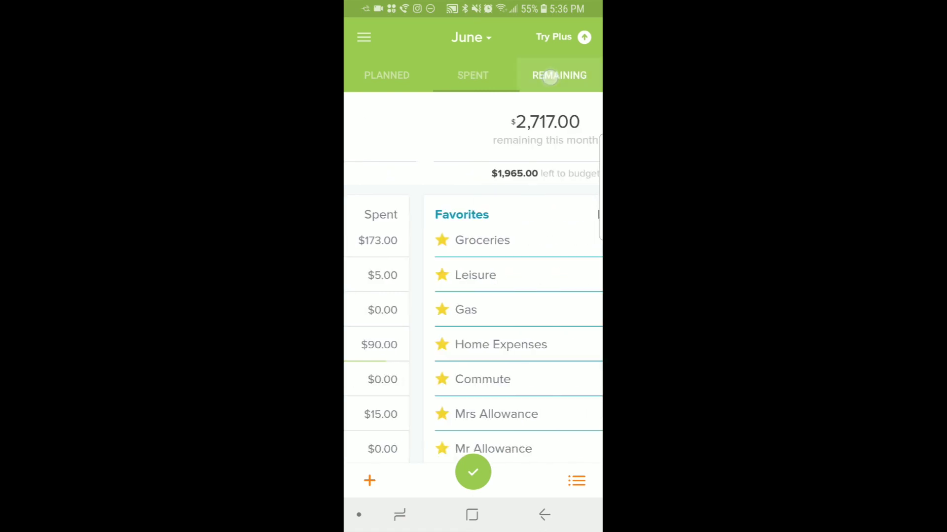